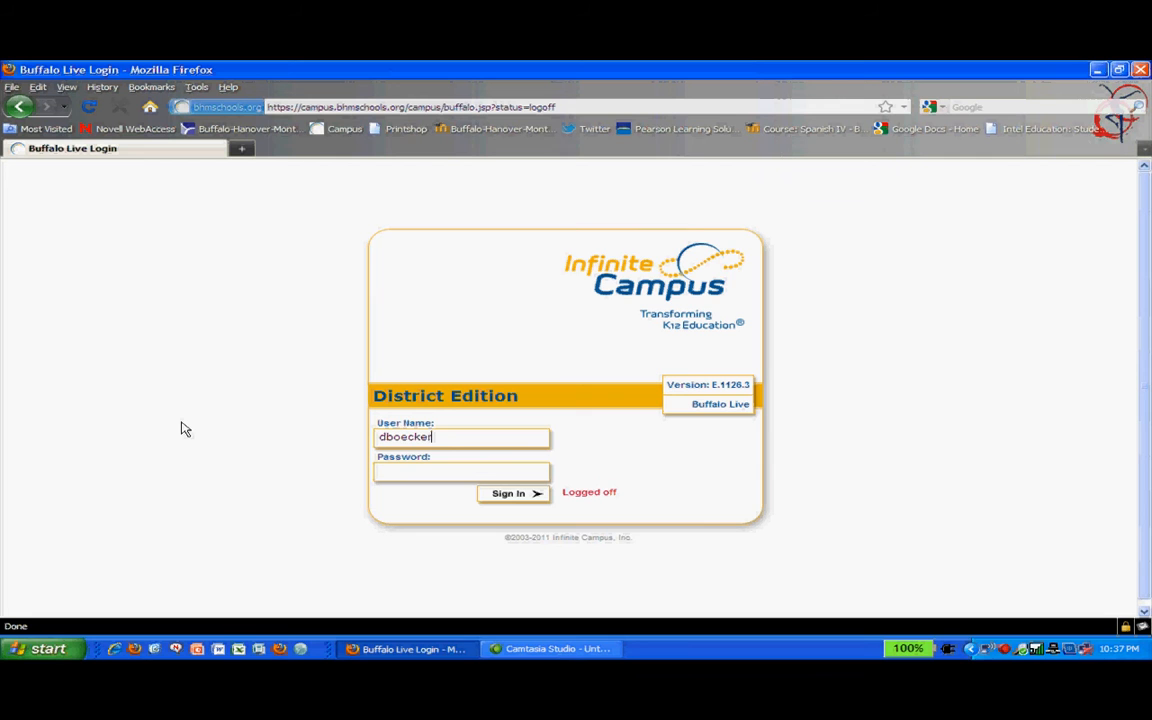
# Step: Enter the teacher's password and sign in to Infinite Campus
pyautogui.press('Tab')
pyautogui.write('p**********')
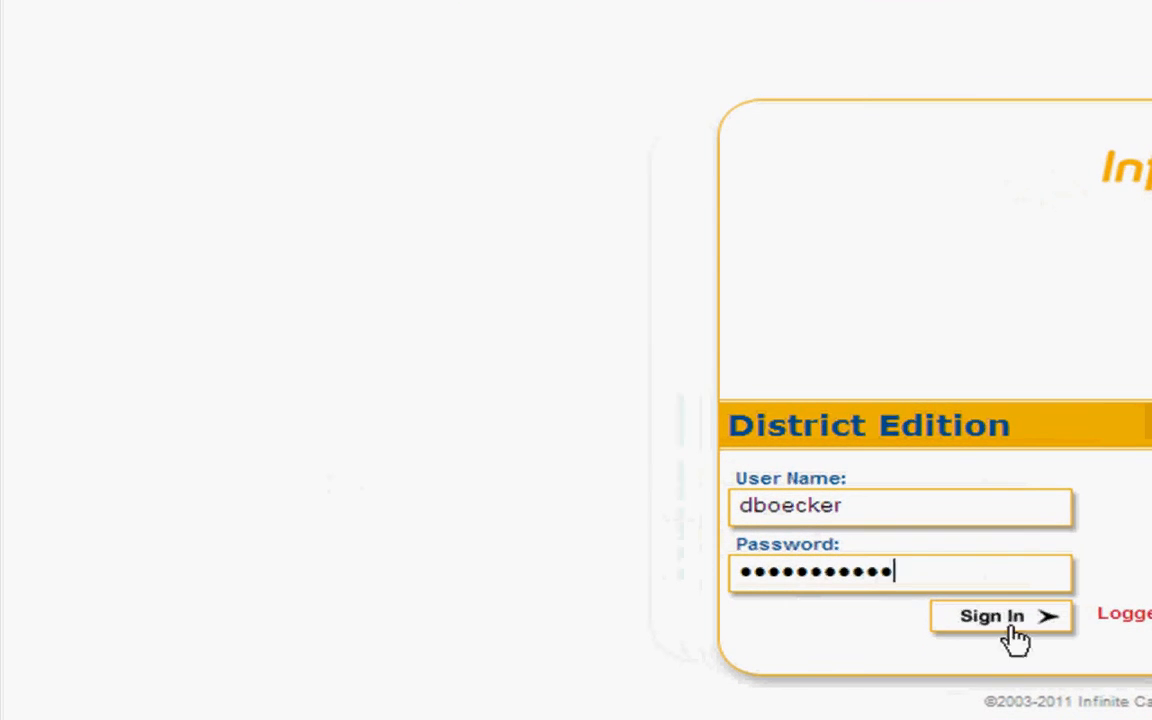
pyautogui.click(1015, 638)
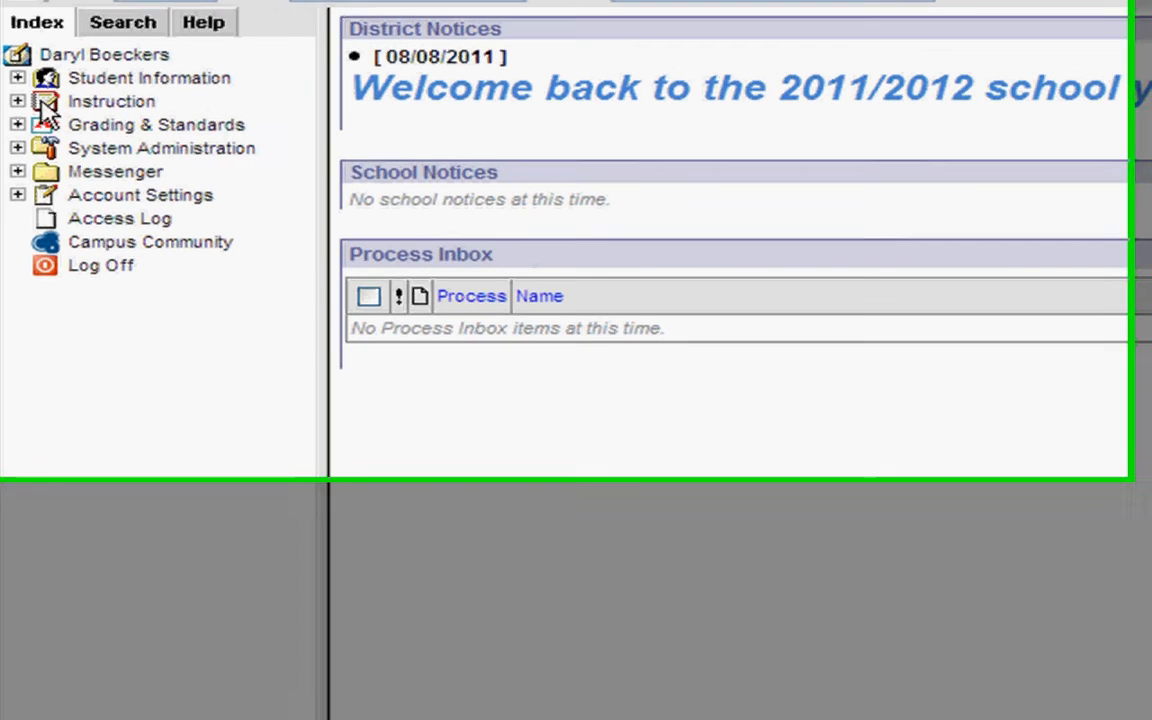
# Step: Under Instruction, keep section P1) 7501-1 Spanish I A and open its Assignments page
pyautogui.click(18, 102)
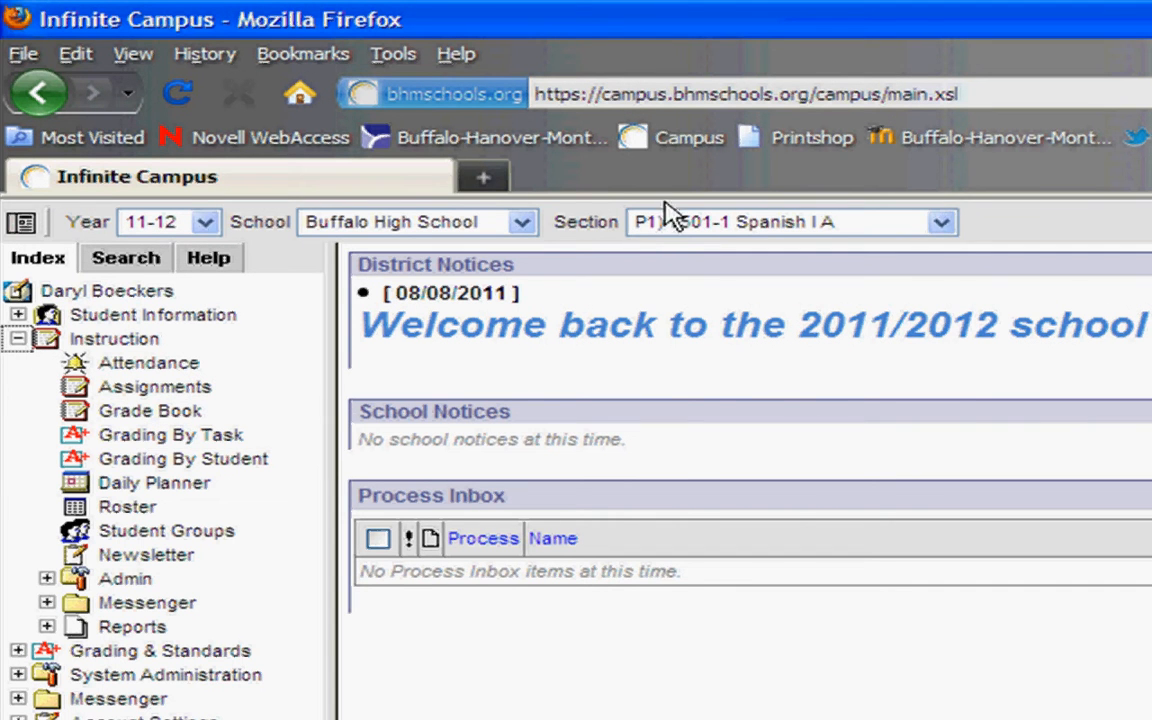
pyautogui.click(732, 224)
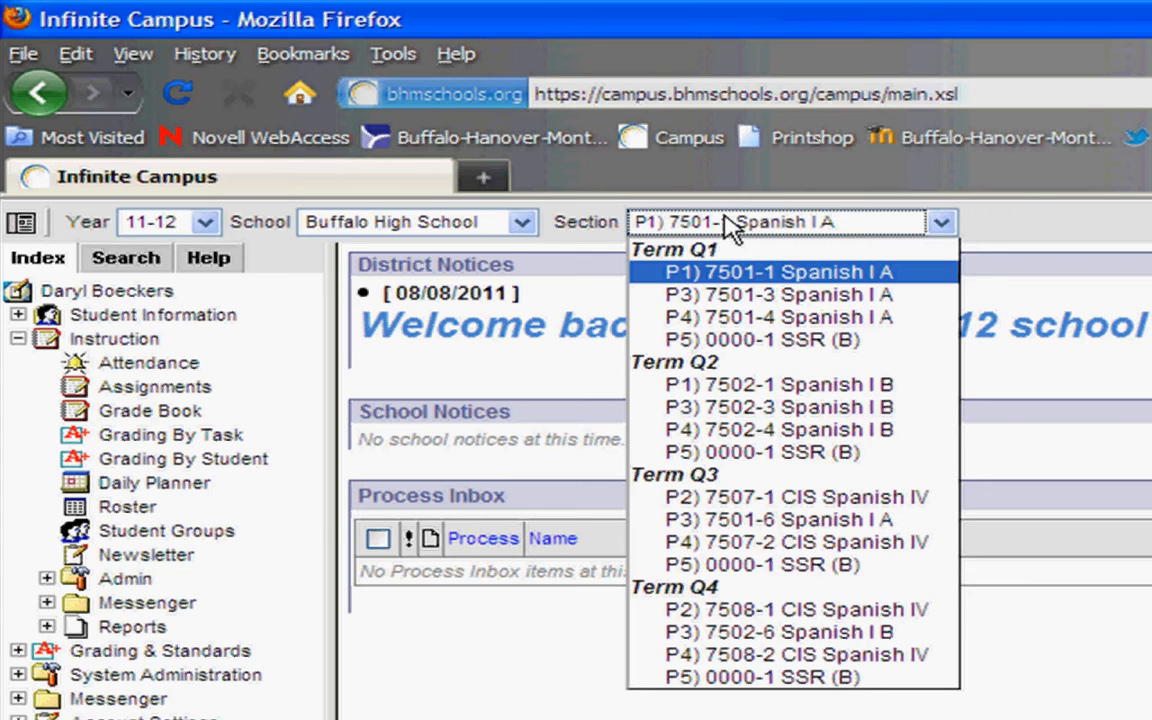
pyautogui.click(732, 224)
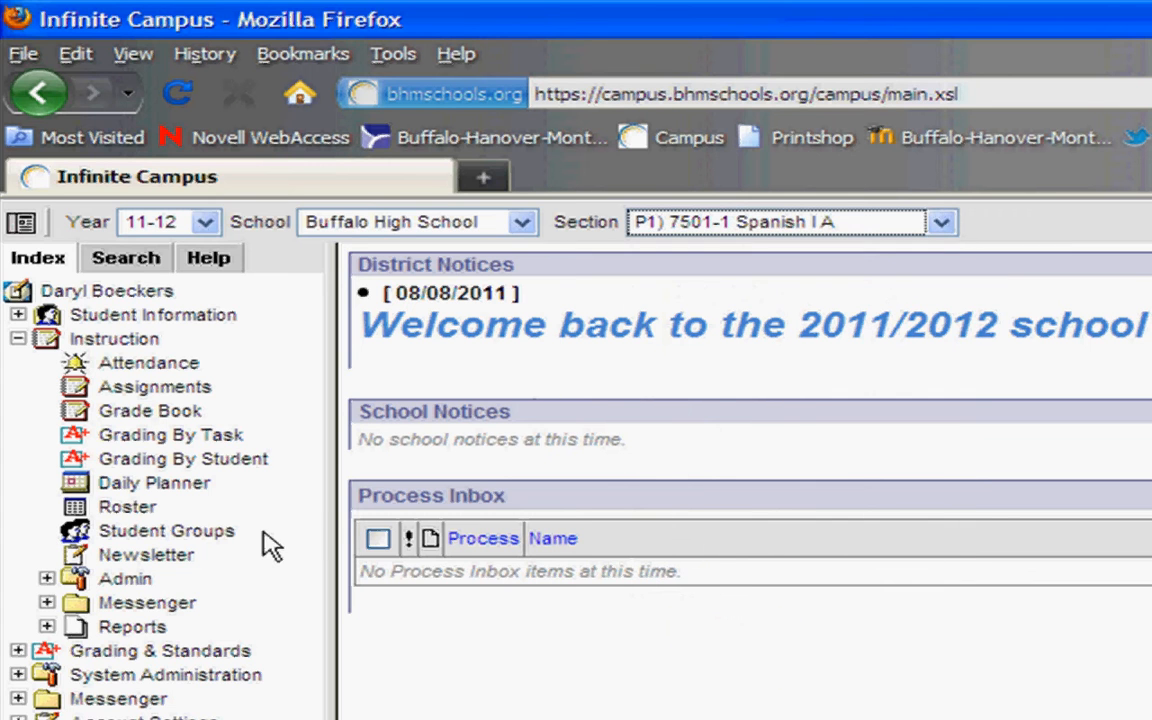
pyautogui.click(168, 395)
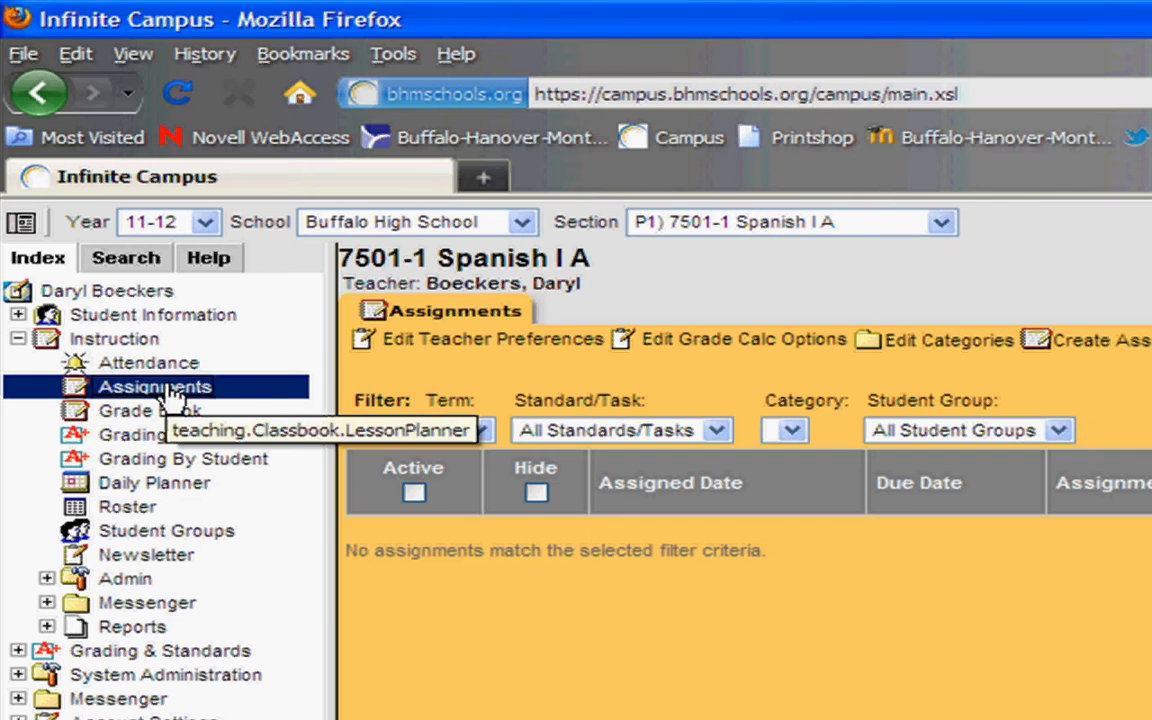
# Step: Start a new grading category named Tests with a weight of 30
pyautogui.click(950, 345)
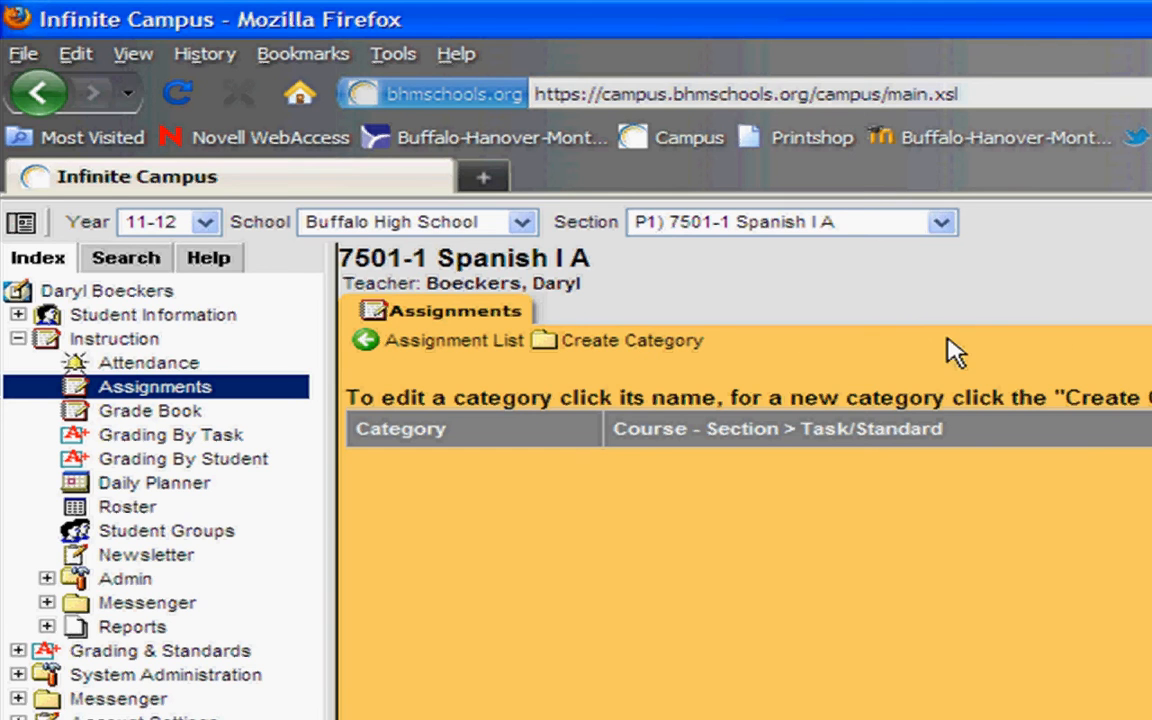
pyautogui.click(645, 350)
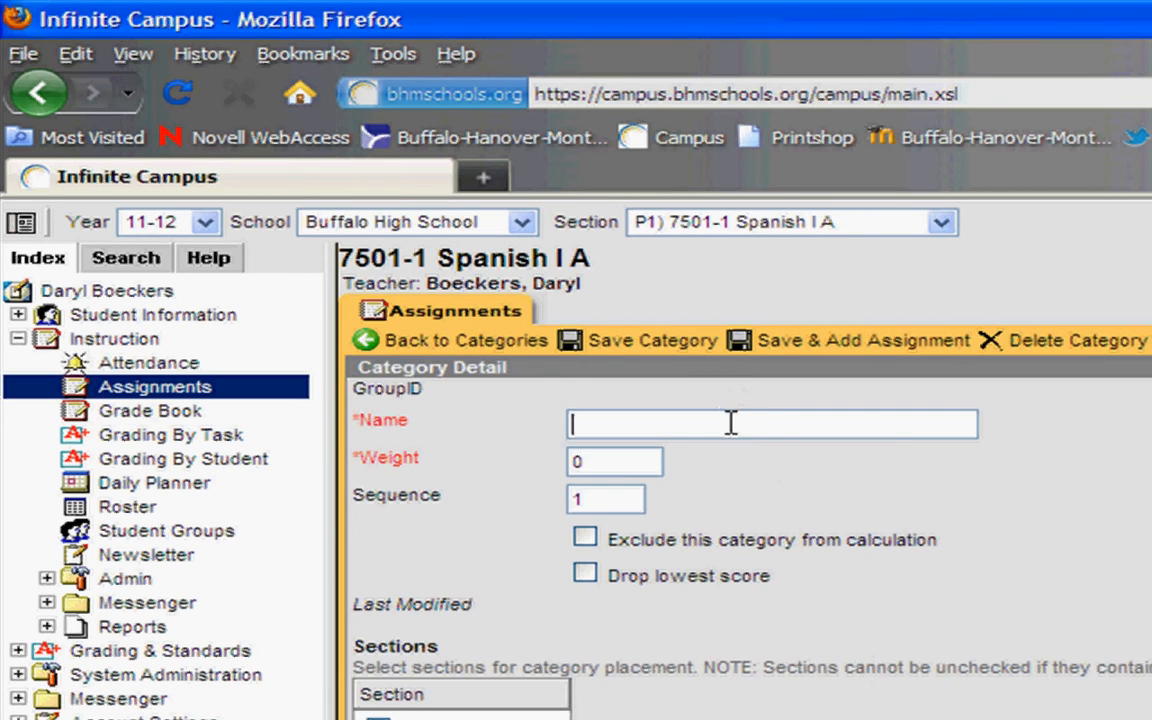
pyautogui.click(731, 423)
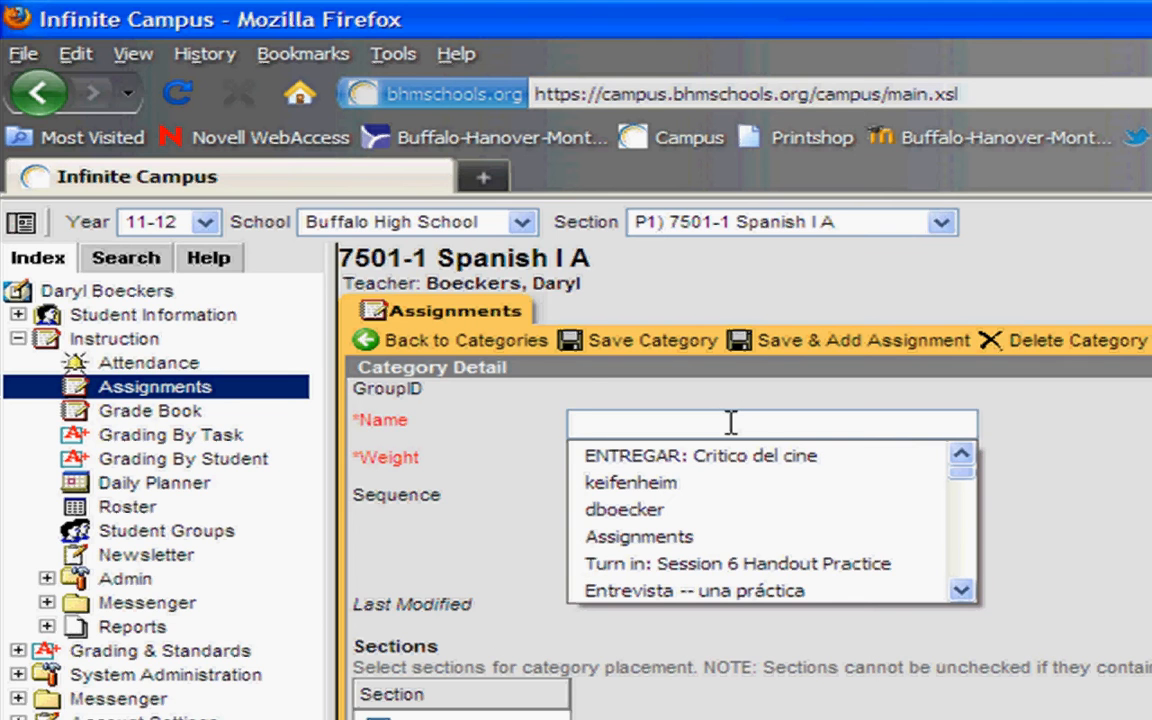
pyautogui.write('P')
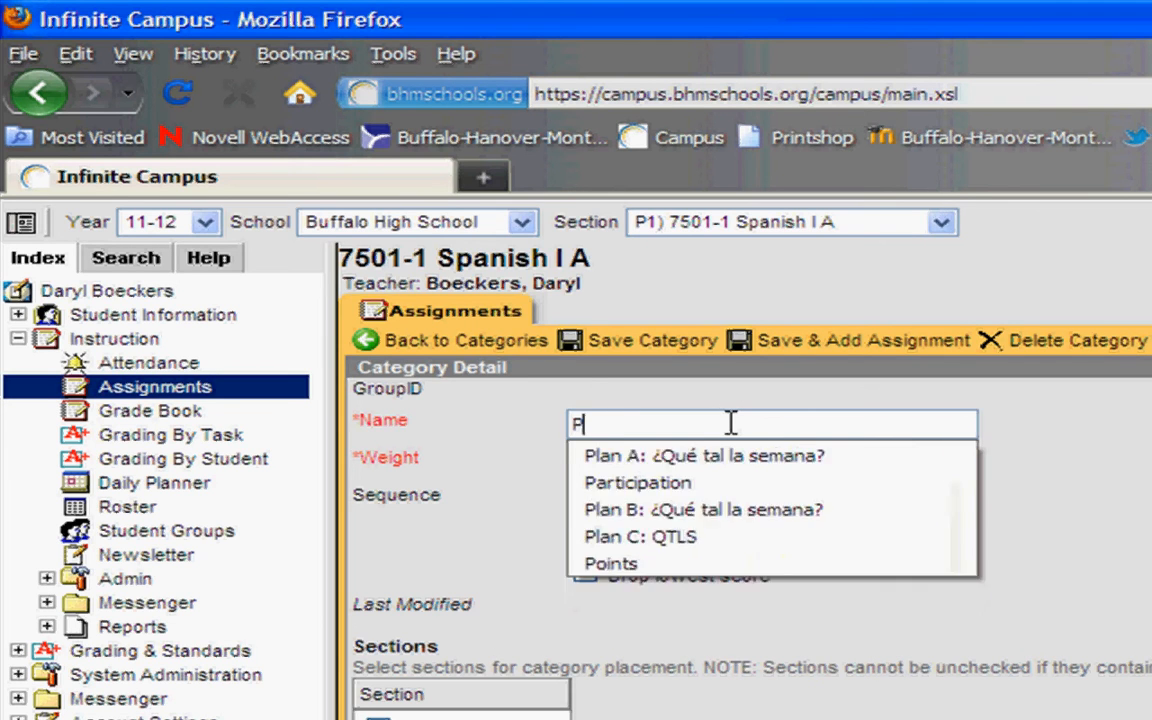
pyautogui.write('oints')
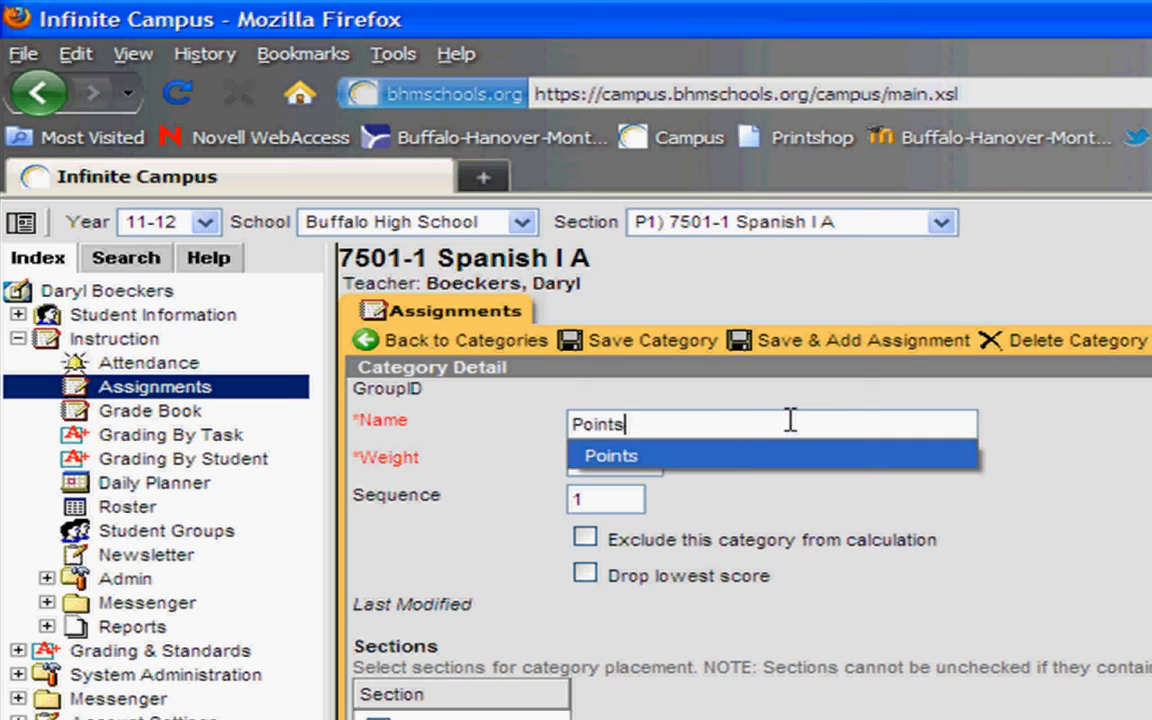
pyautogui.press('BackSpace')
pyautogui.press('BackSpace')
pyautogui.press('BackSpace')
pyautogui.press('BackSpace')
pyautogui.press('BackSpace')
pyautogui.press('BackSpace')
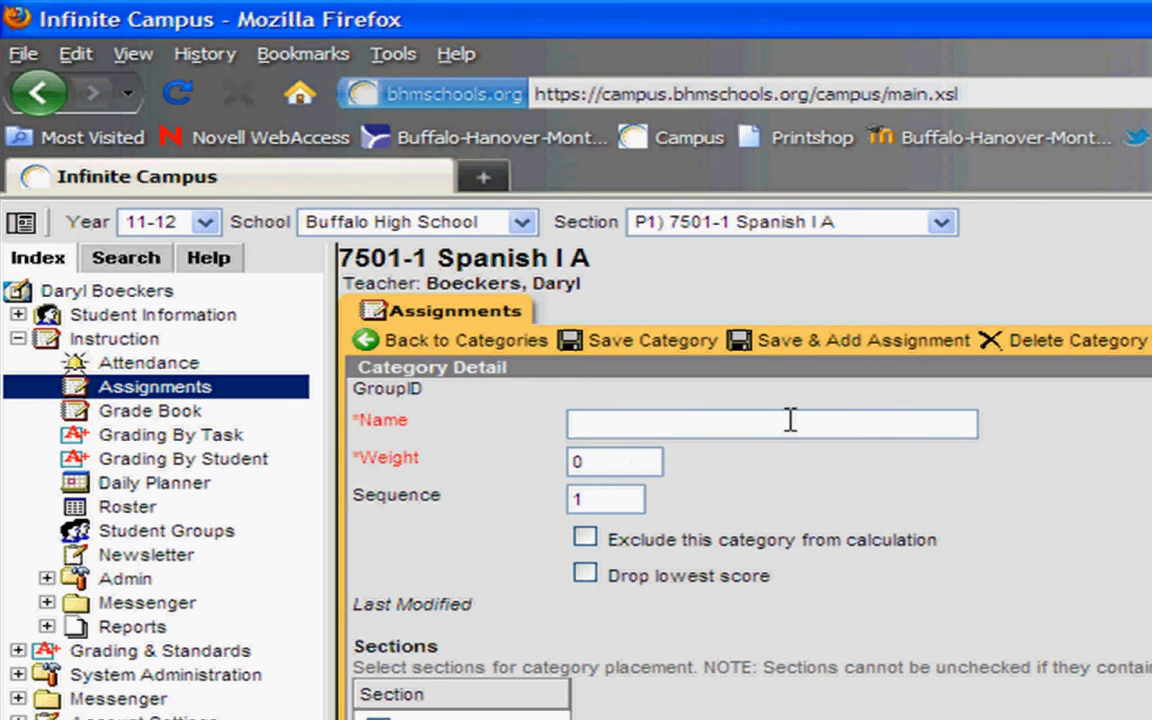
pyautogui.write('Tests')
pyautogui.press('Tab')
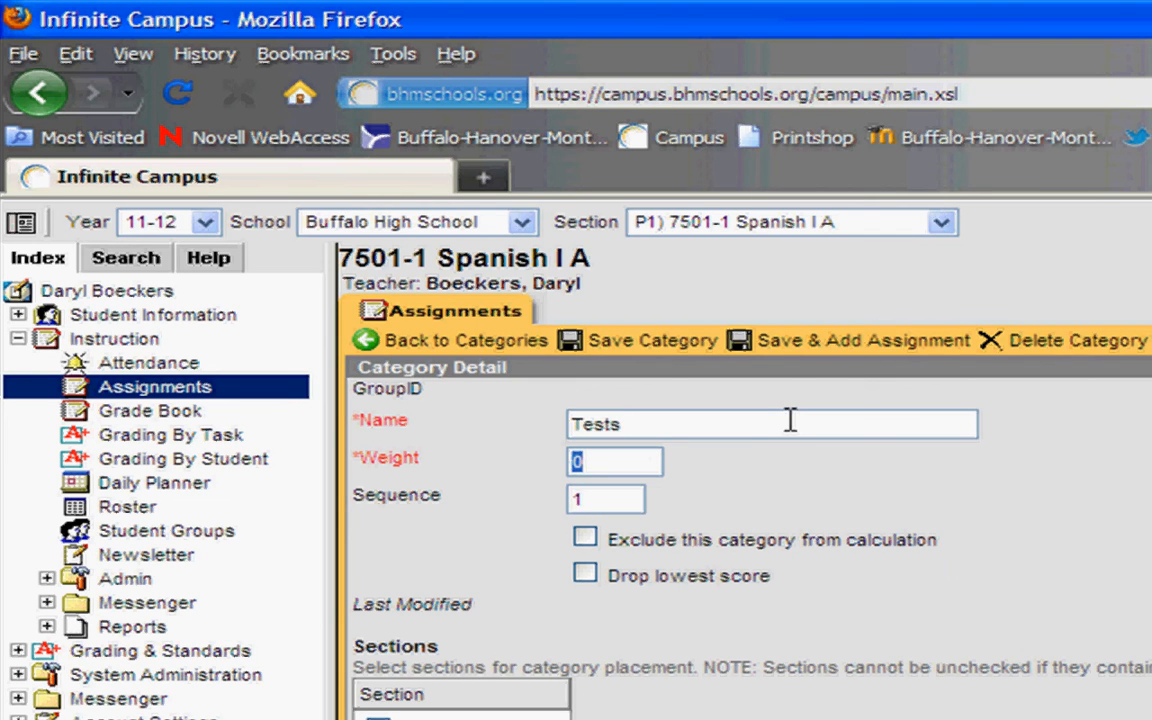
pyautogui.write('30')
pyautogui.press('Tab')
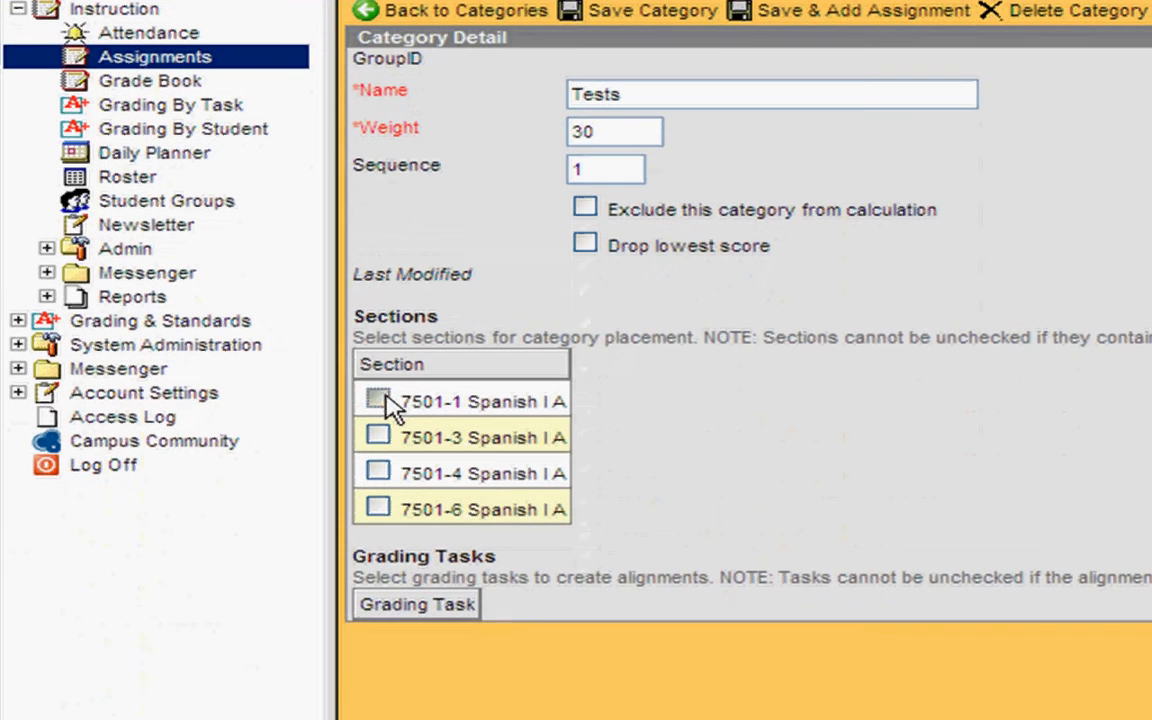
# Step: Align Tests to section 7501-1 Spanish I A only and BHS Grade, then save it
pyautogui.click(387, 396)
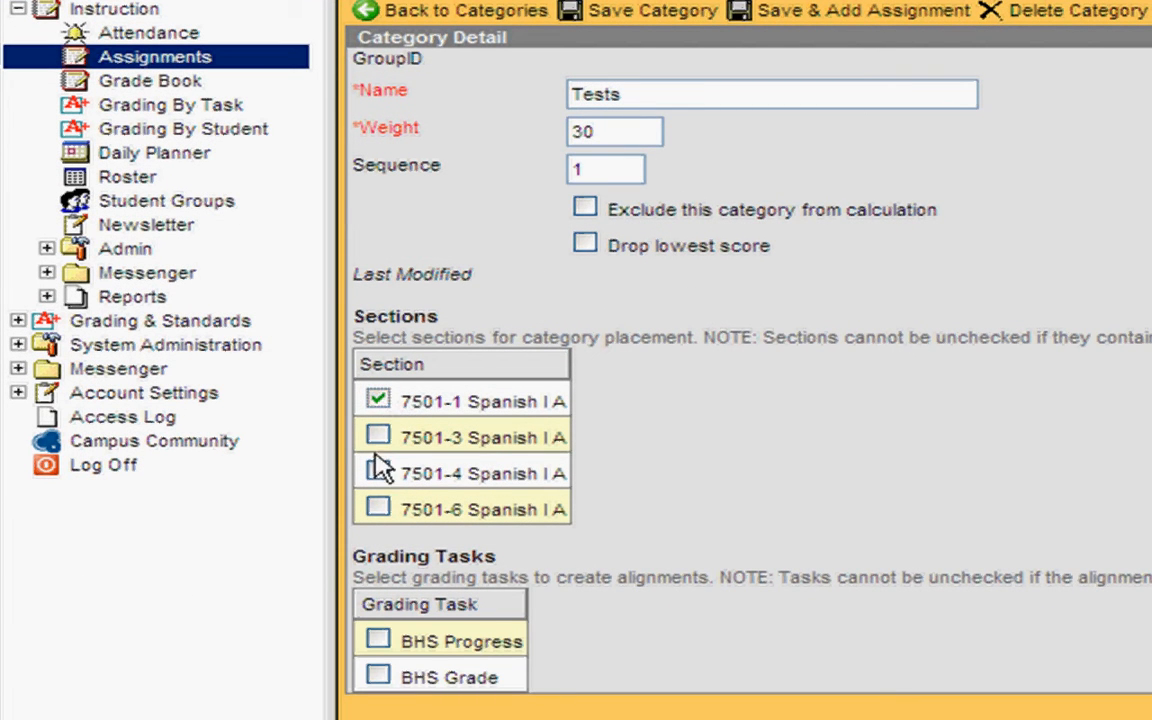
pyautogui.click(378, 677)
pyautogui.click(378, 439)
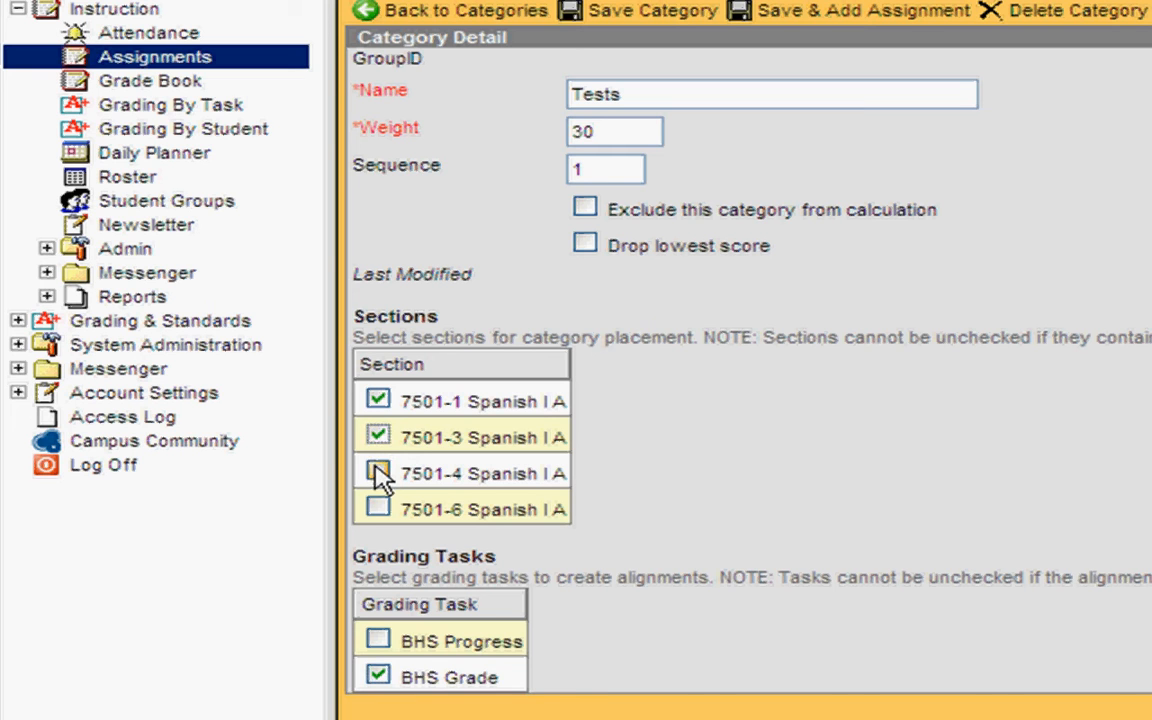
pyautogui.click(377, 471)
pyautogui.click(380, 472)
pyautogui.click(379, 437)
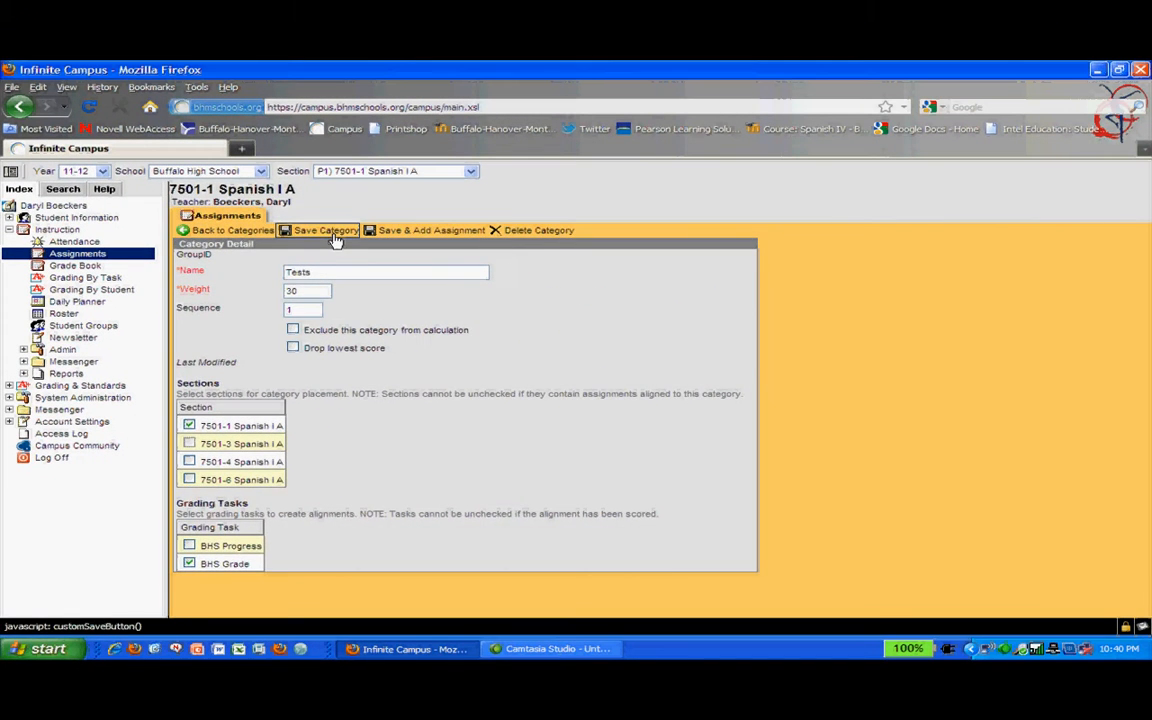
pyautogui.click(336, 238)
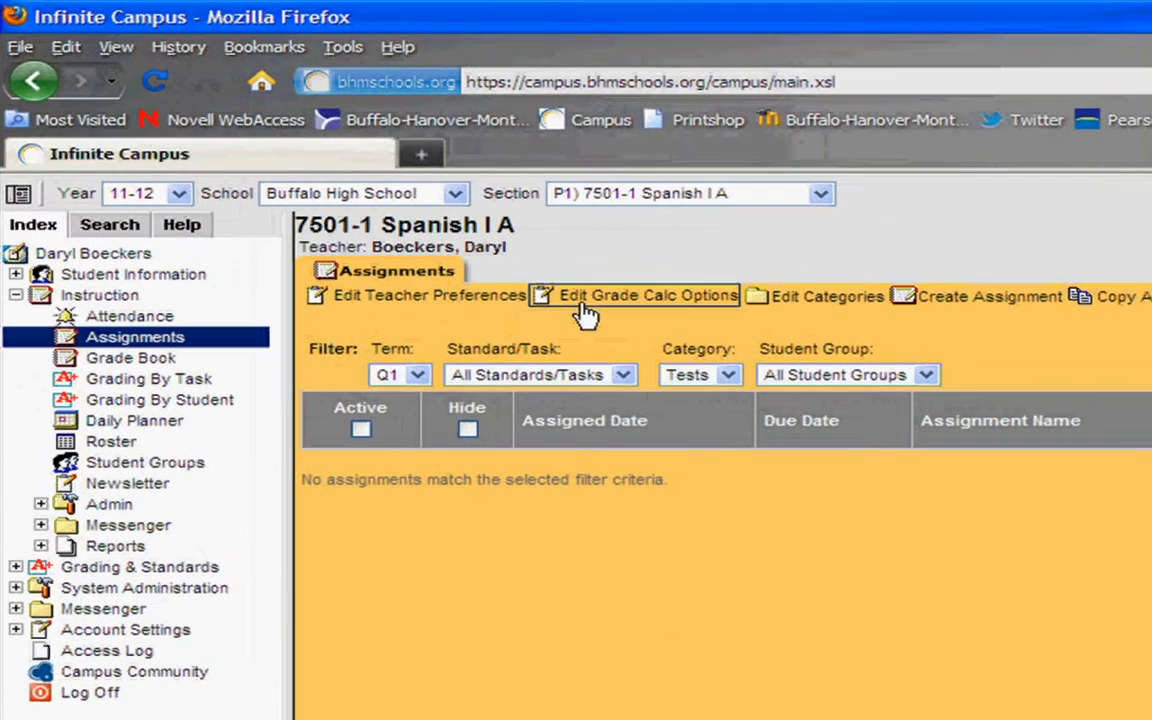
# Step: Start another grading category named Participation with weight 15
pyautogui.click(790, 300)
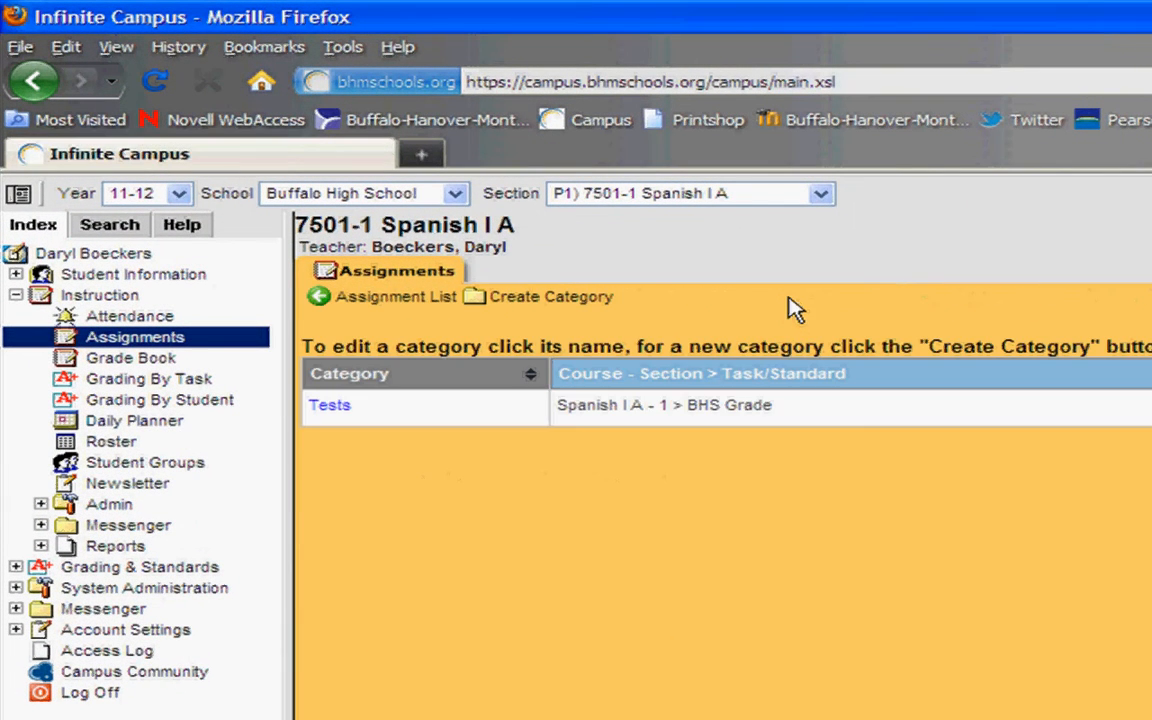
pyautogui.click(566, 297)
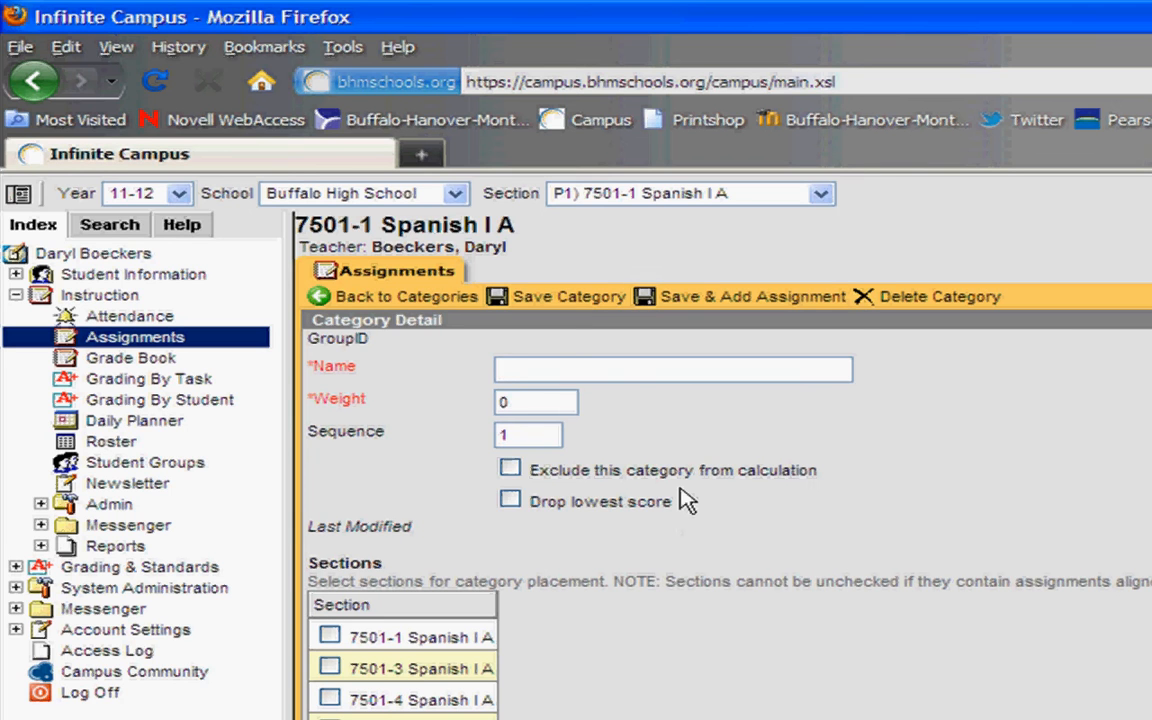
pyautogui.write('Par')
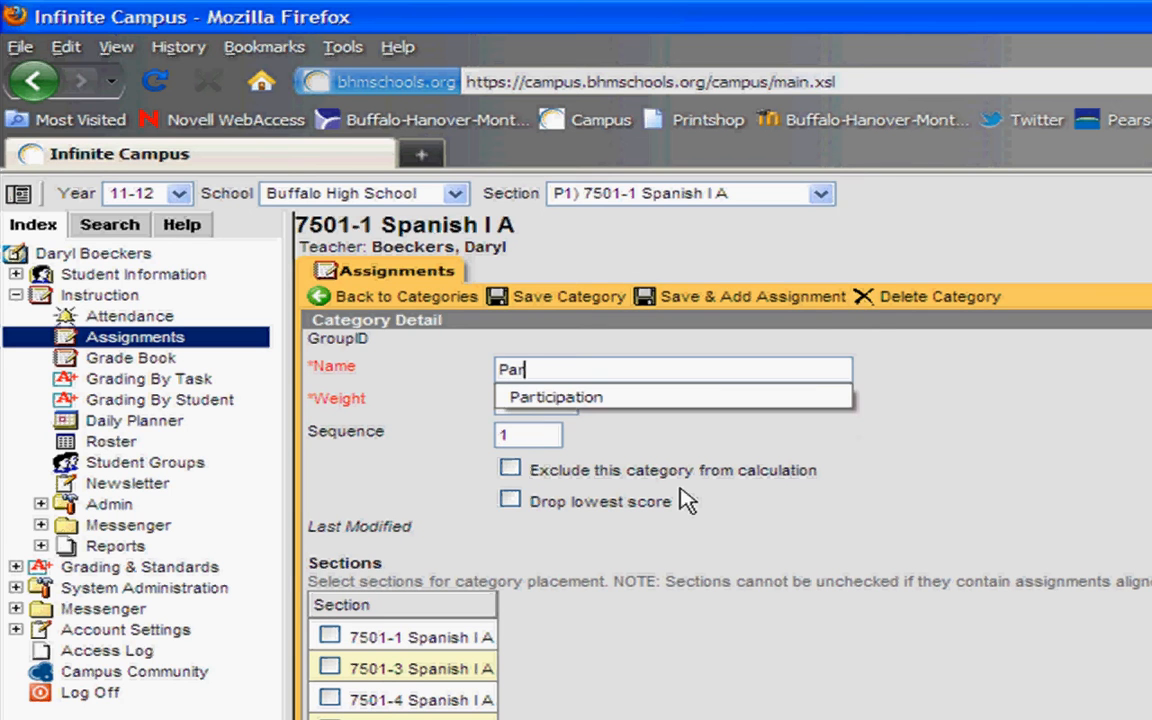
pyautogui.write('ticipation')
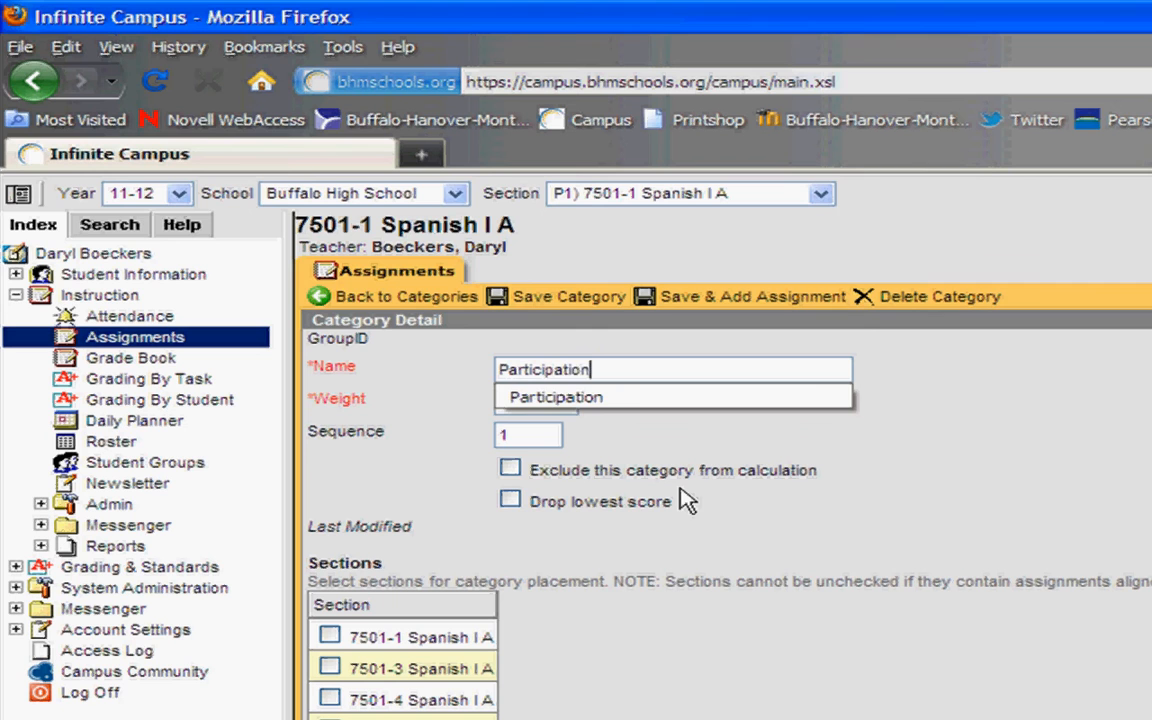
pyautogui.click(612, 458)
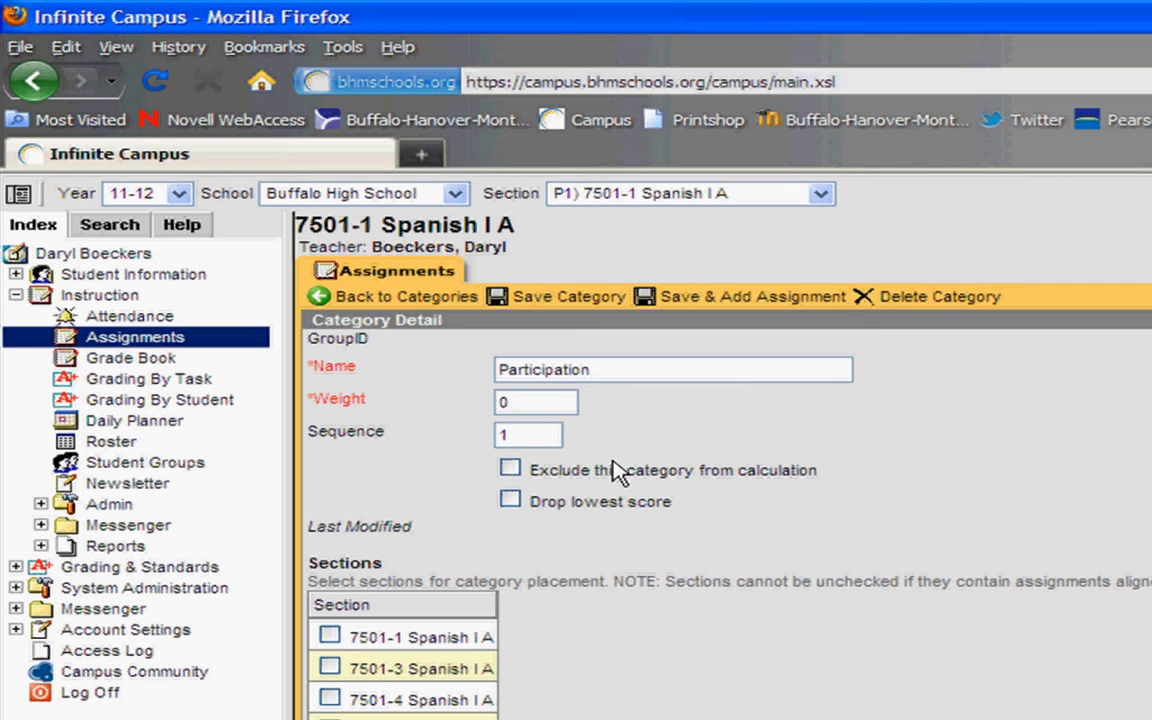
pyautogui.doubleClick(530, 404)
pyautogui.write('15')
pyautogui.press('Tab')
pyautogui.press('Tab')
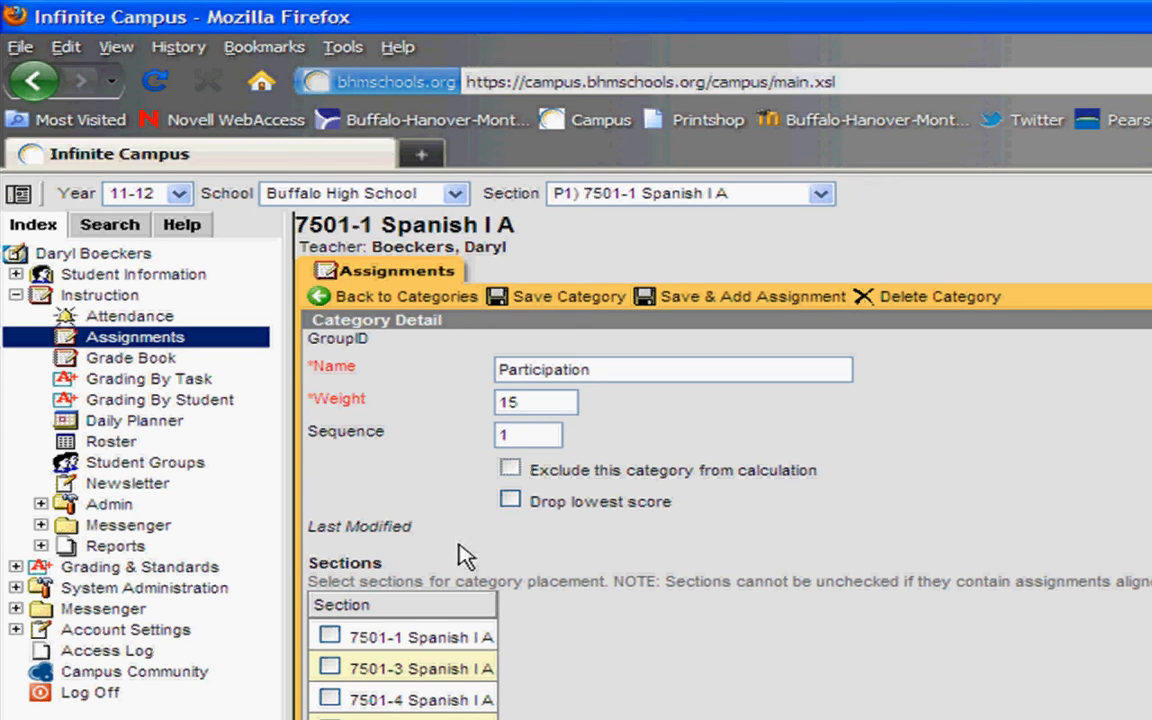
# Step: Align Participation to section 7501-1 and BHS Grade, save it, and view the categories
pyautogui.click(328, 638)
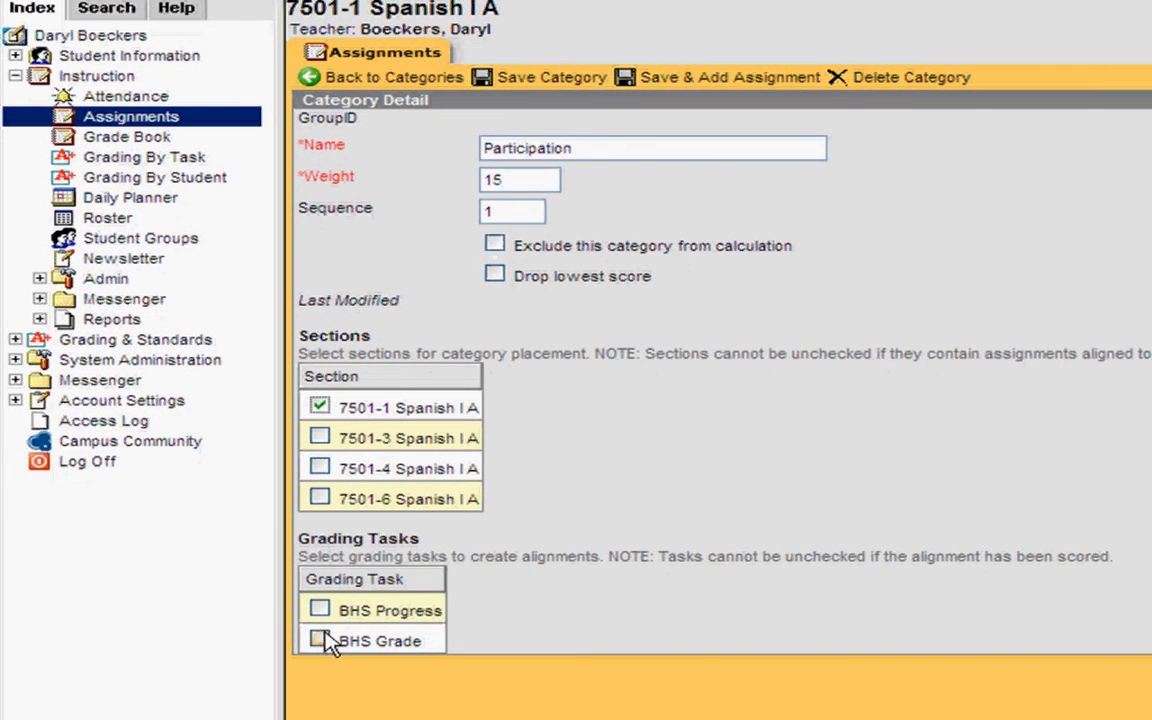
pyautogui.click(319, 640)
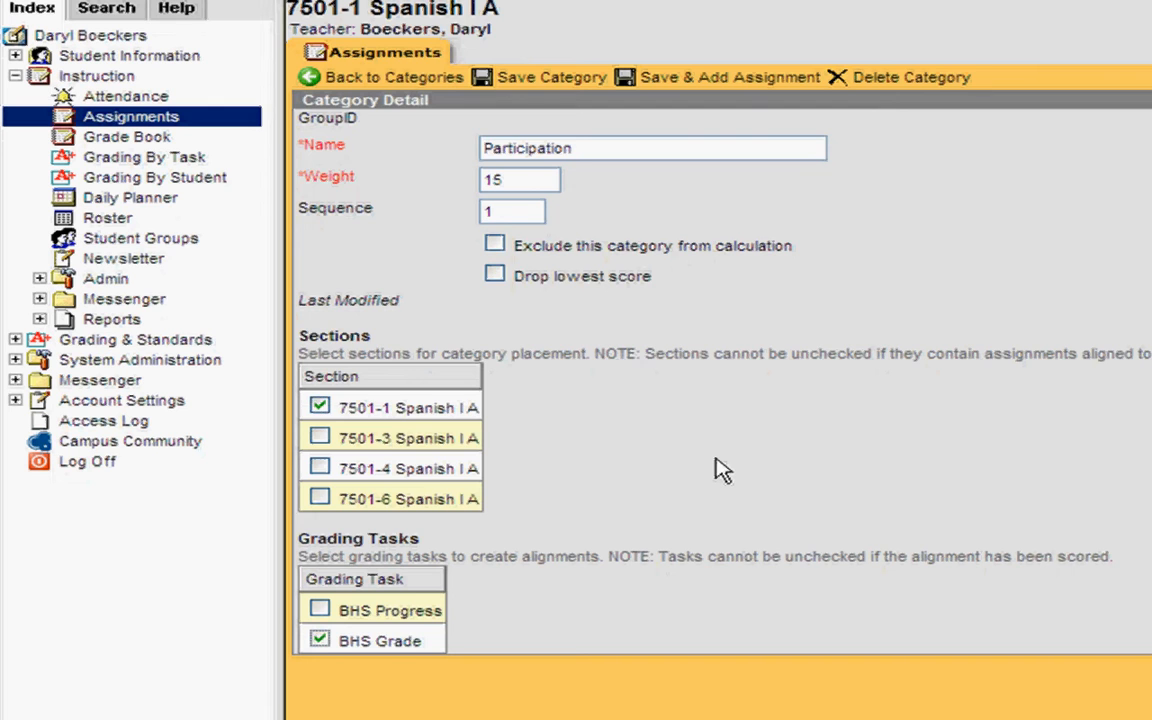
pyautogui.click(564, 84)
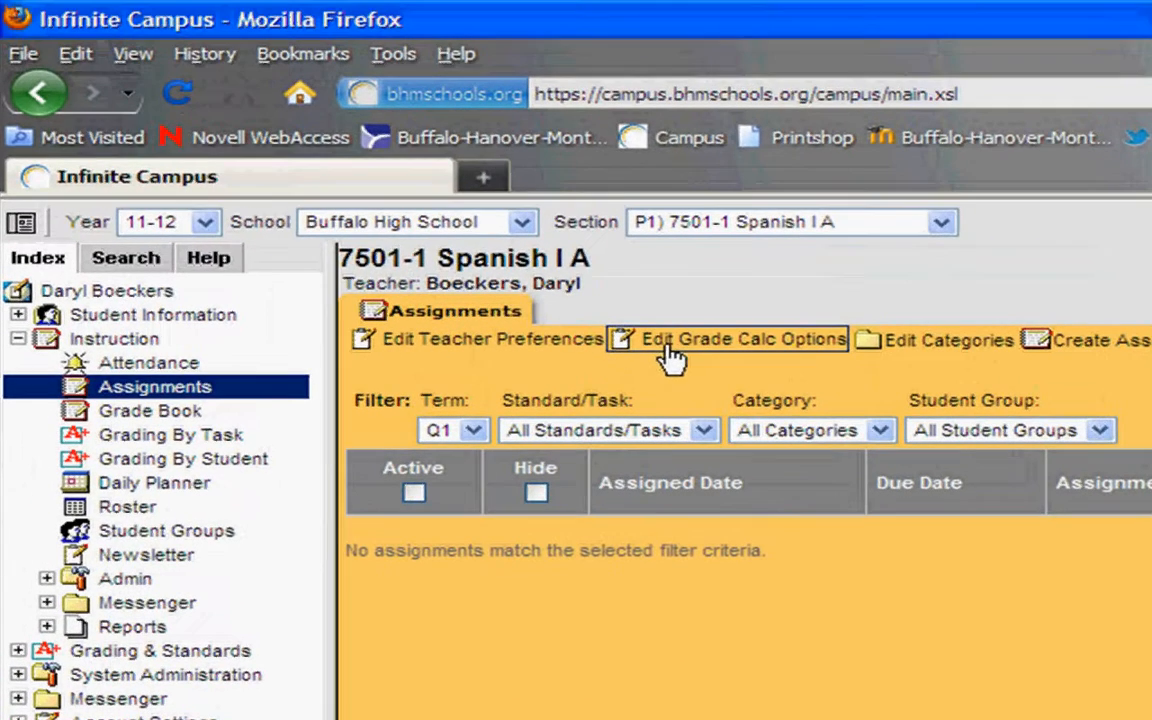
pyautogui.click(895, 353)
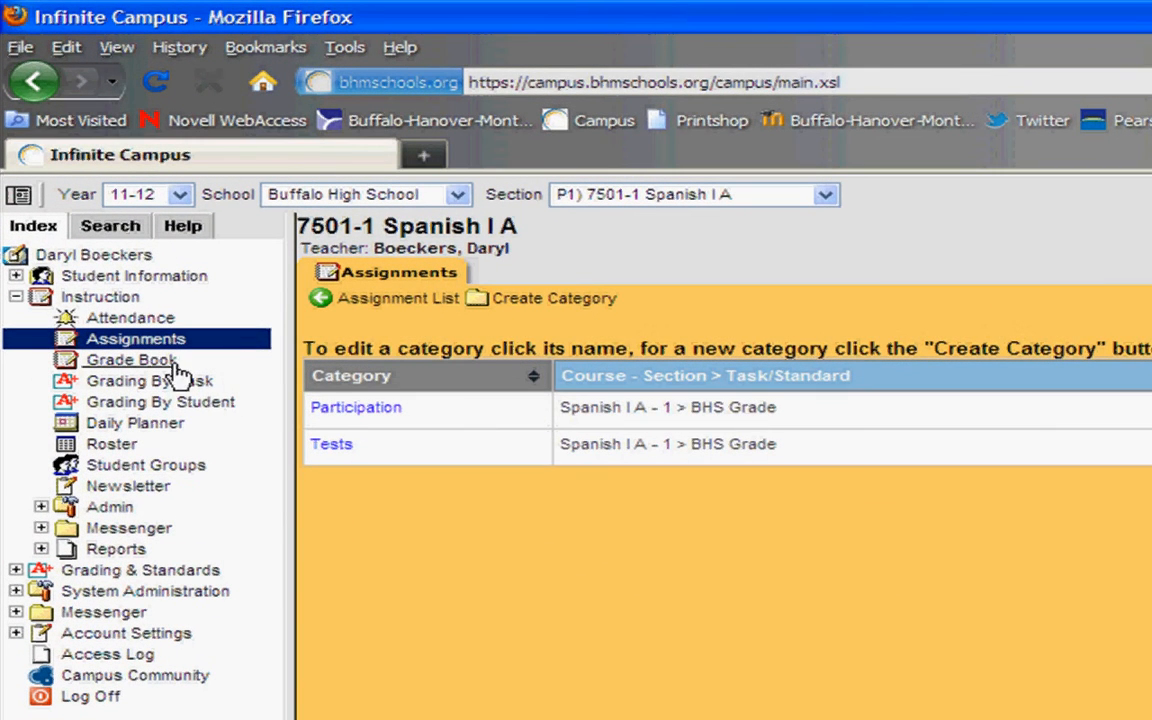
# Step: Return to the assignment list and begin a new assignment
pyautogui.click(349, 299)
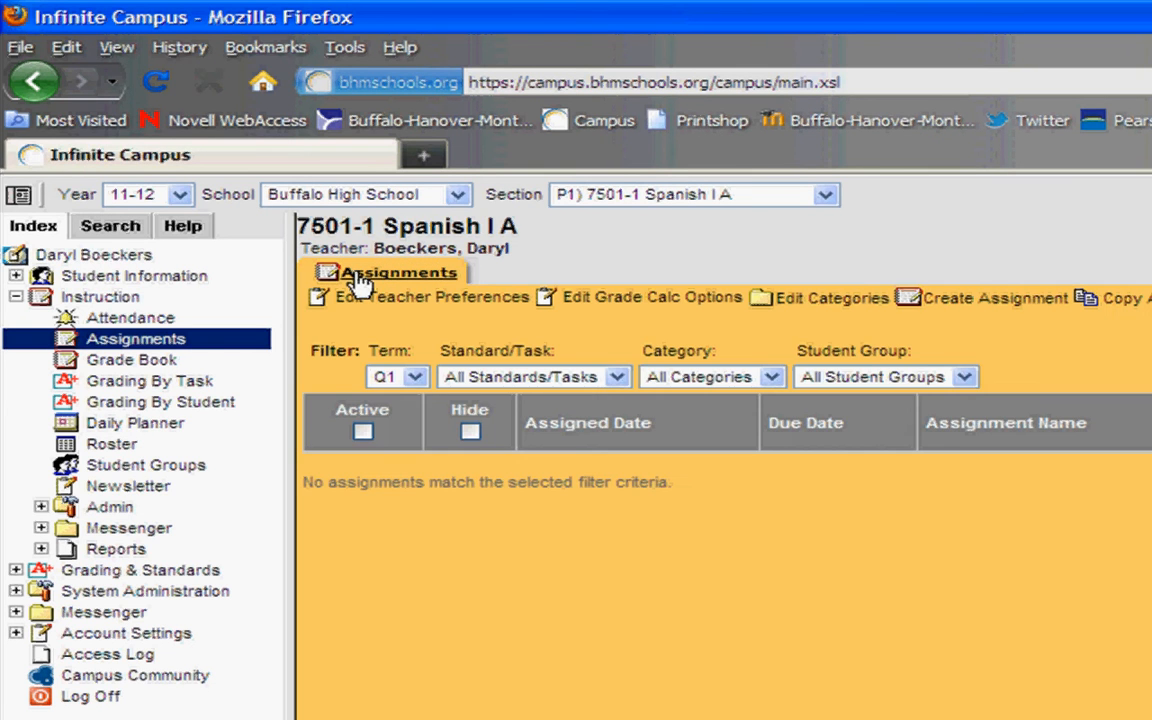
pyautogui.click(997, 302)
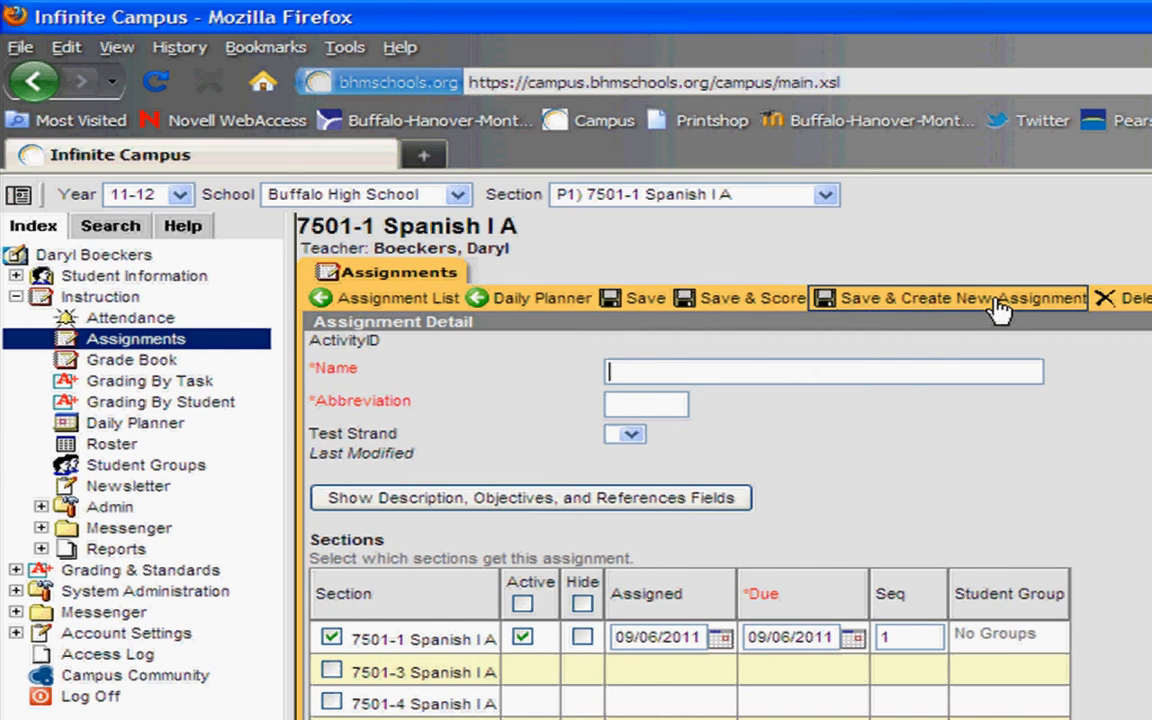
# Step: Name the new assignment 'Chapter 1 packet' with abbreviation C1P
pyautogui.click(997, 302)
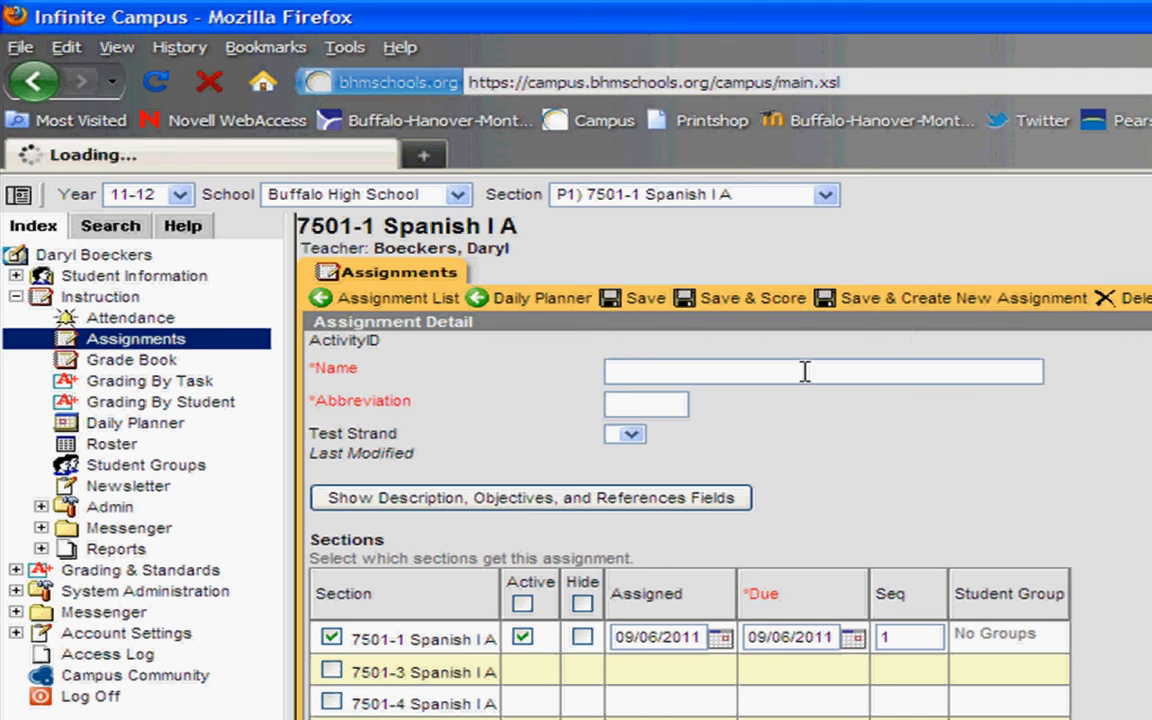
pyautogui.click(719, 378)
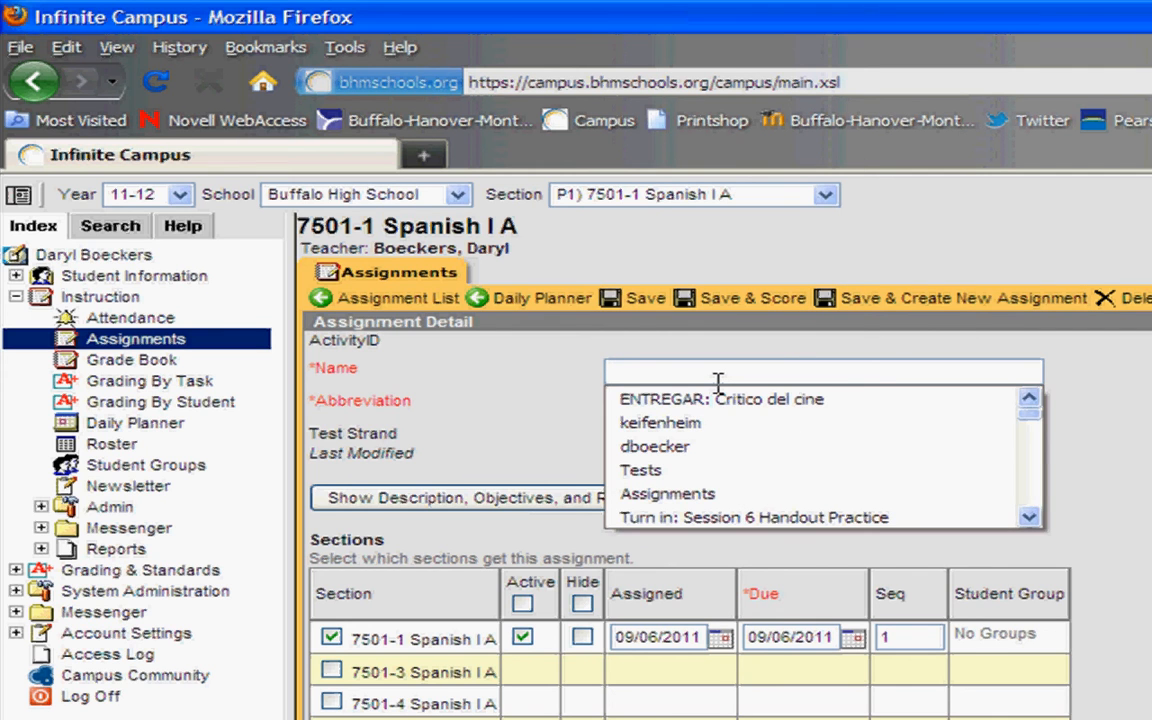
pyautogui.write('Chapter ')
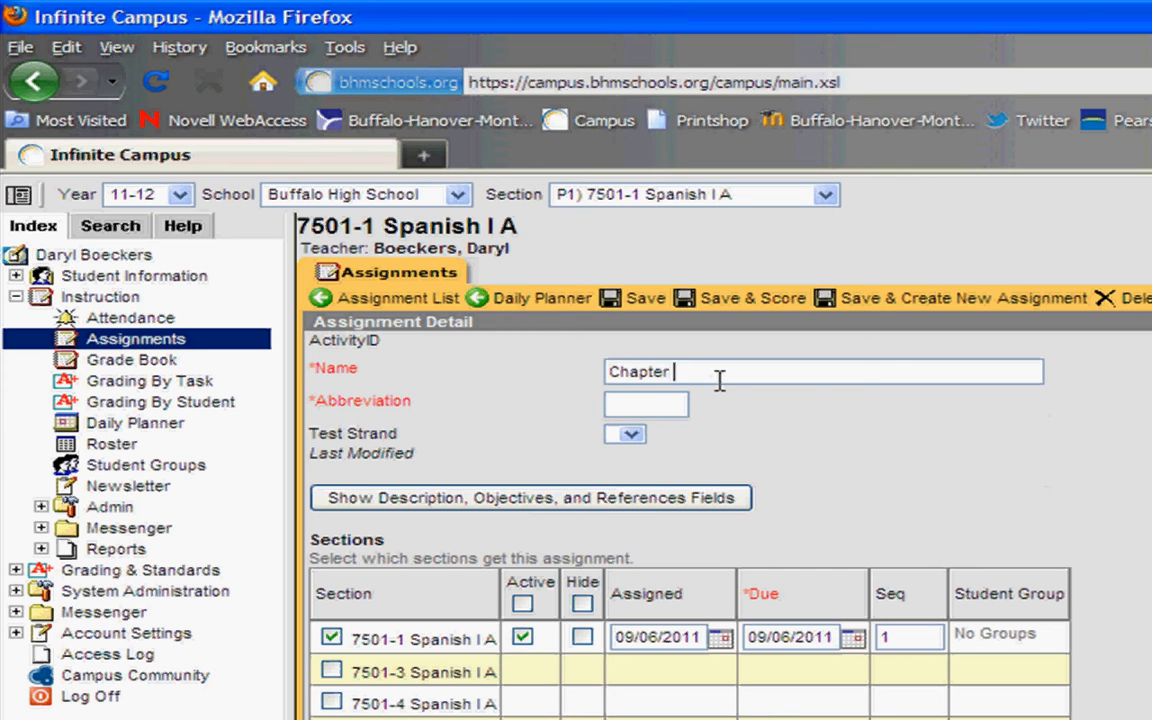
pyautogui.write('1 packet')
pyautogui.press('Tab')
pyautogui.write('C1P')
# Step: Leave Test Strand blank and review, then hide, the description, objectives and references fields
pyautogui.click(628, 438)
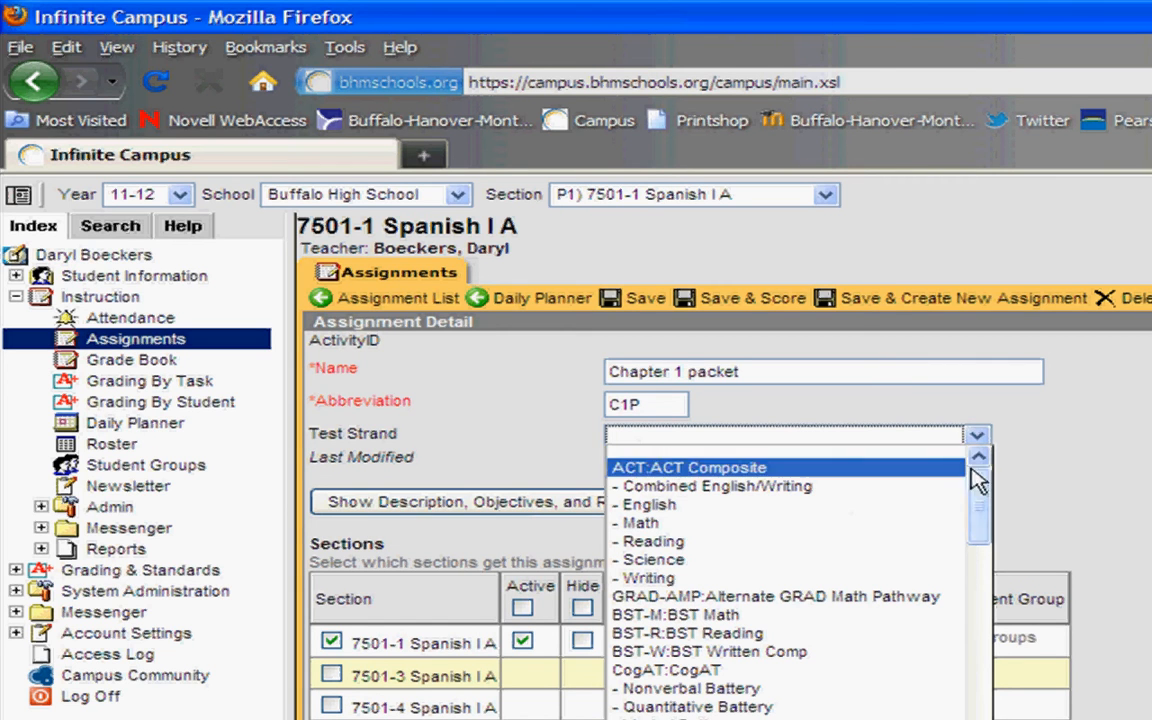
pyautogui.moveTo(978, 505); pyautogui.dragTo(997, 687)
pyautogui.click(1025, 490)
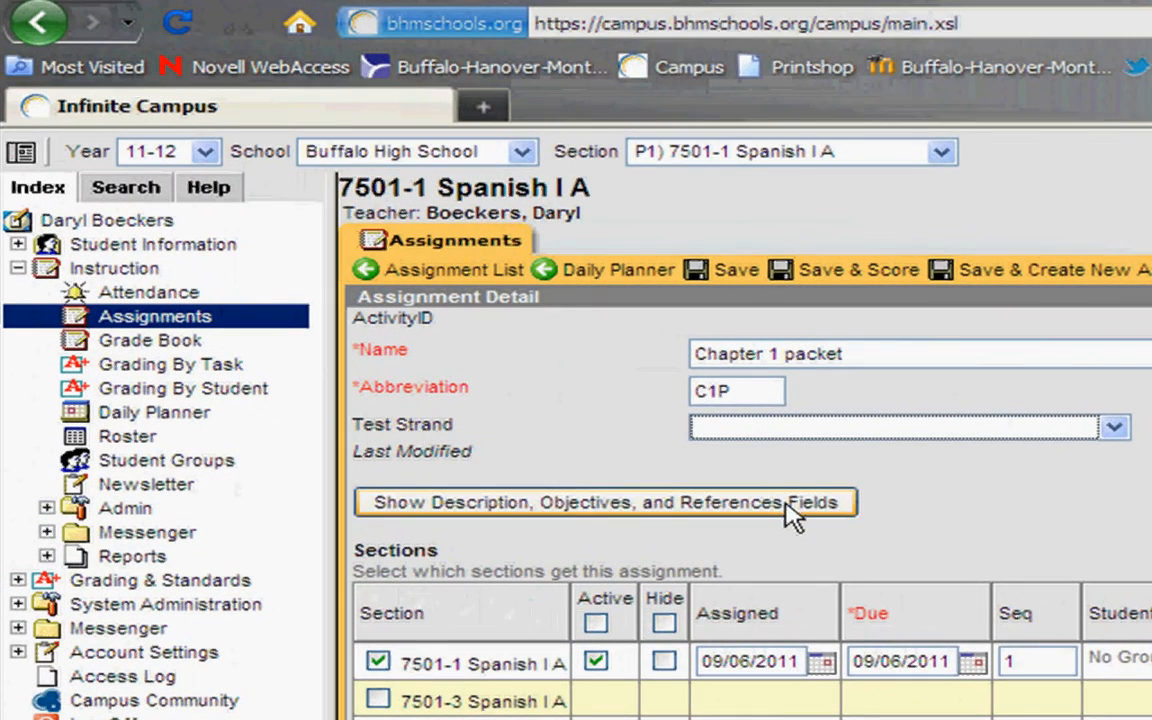
pyautogui.click(792, 515)
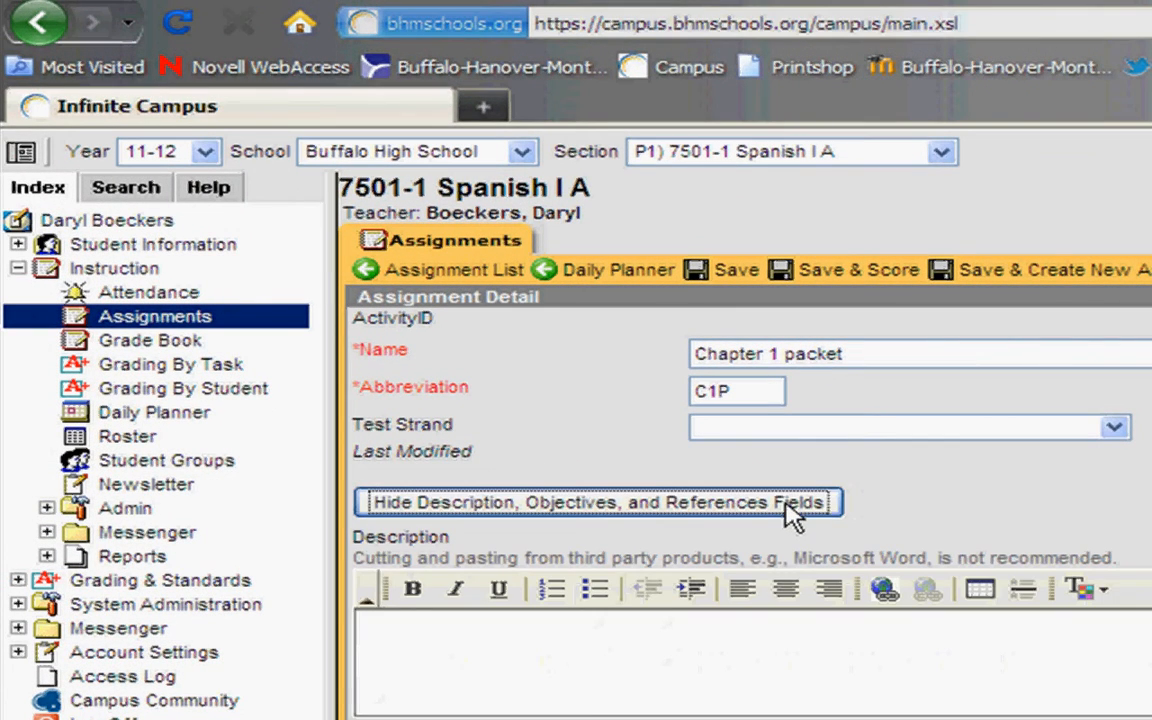
pyautogui.click(748, 635)
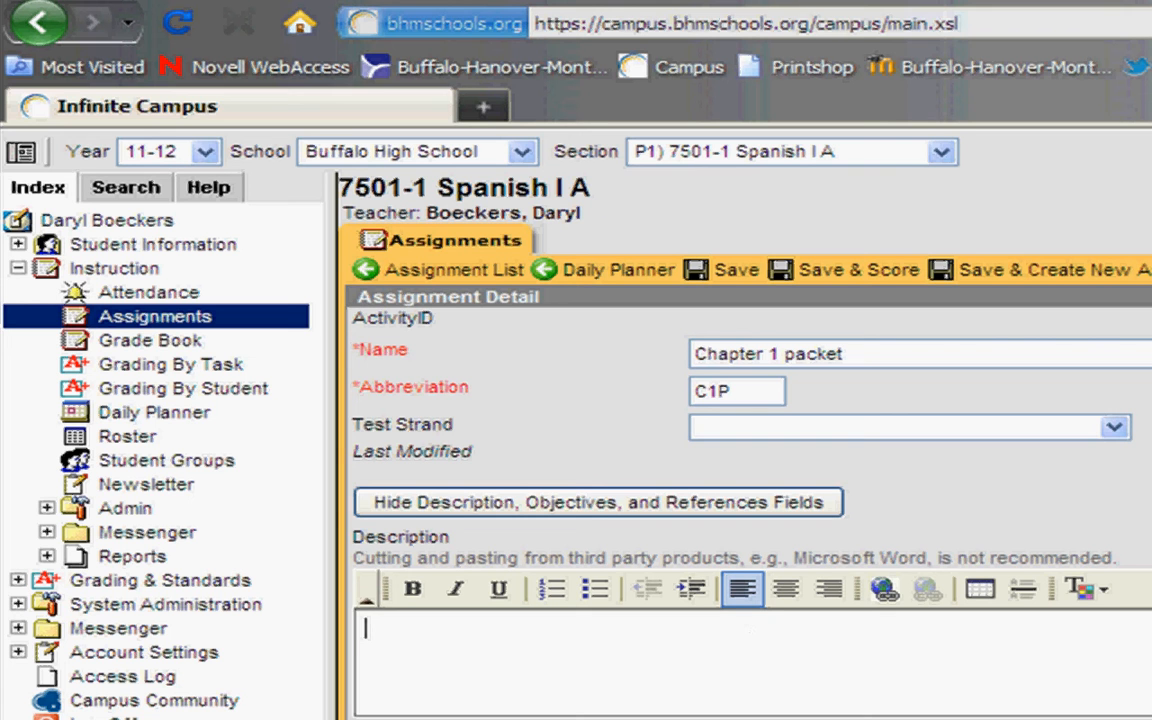
pyautogui.scroll(-5, 750, 500)
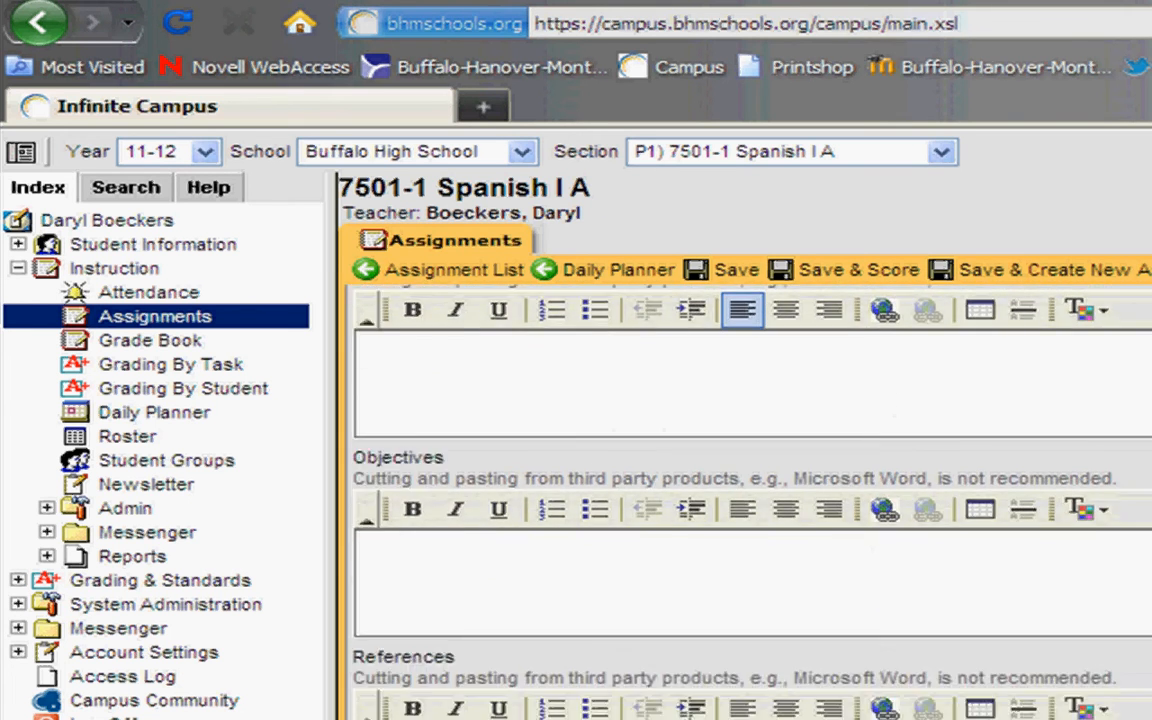
pyautogui.scroll(-1, 750, 500)
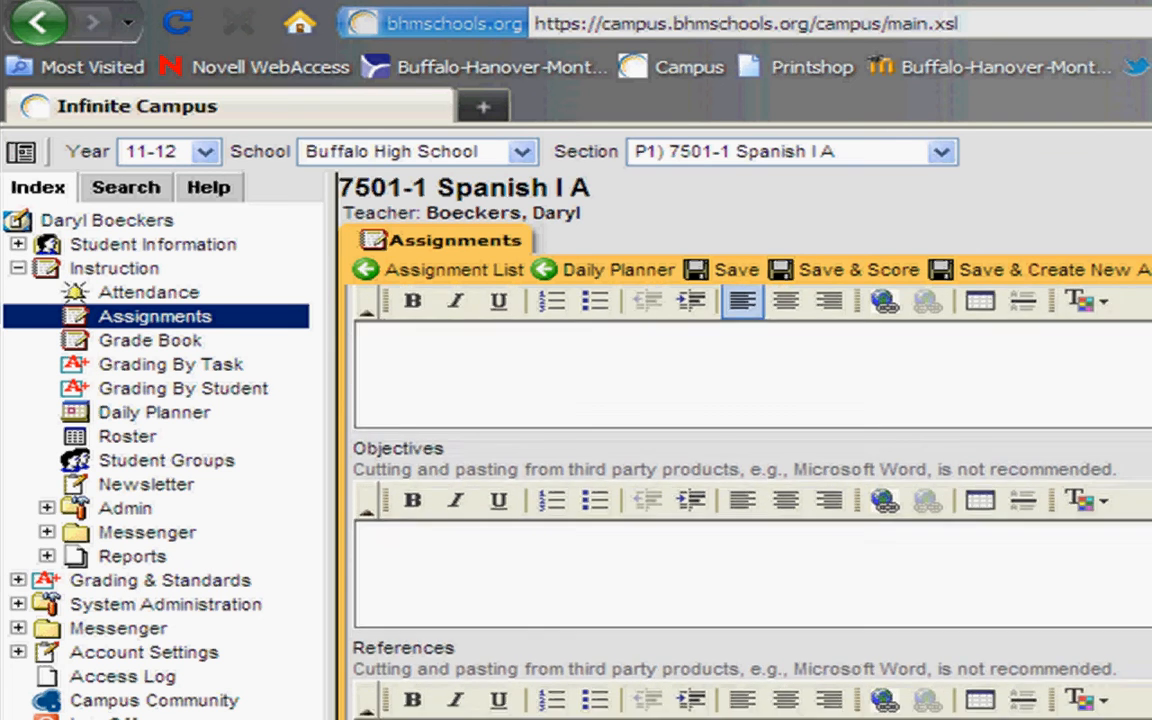
pyautogui.scroll(-4, 750, 500)
pyautogui.scroll(6, 750, 500)
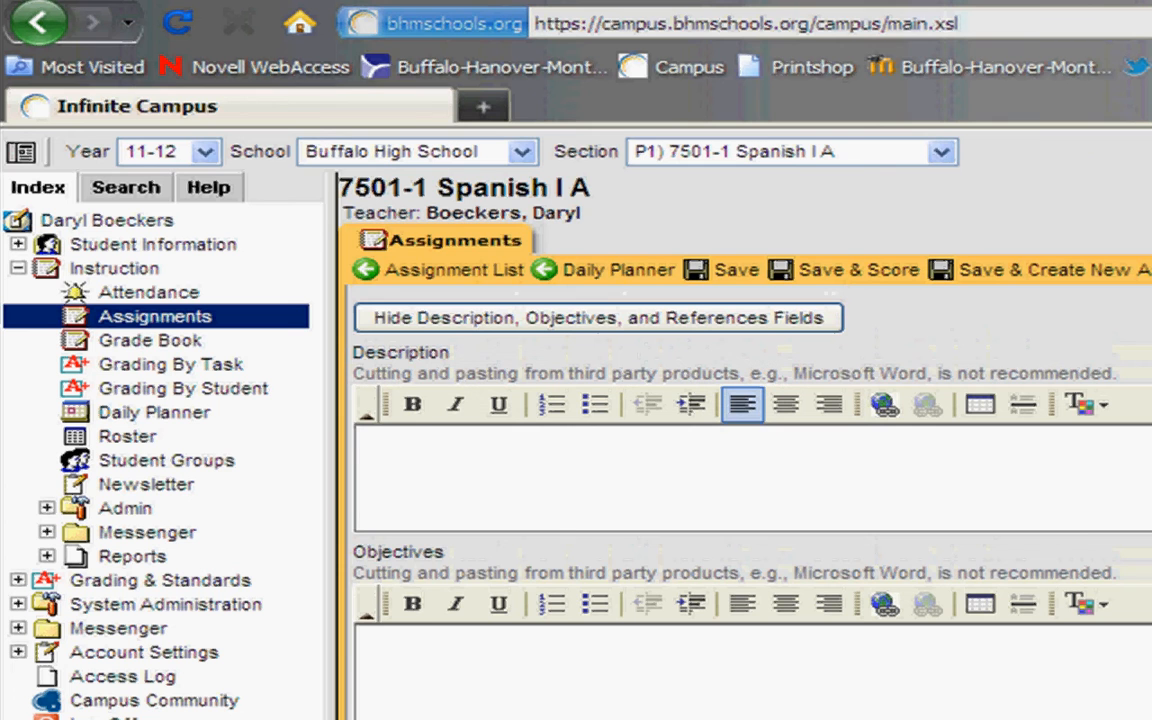
pyautogui.click(786, 318)
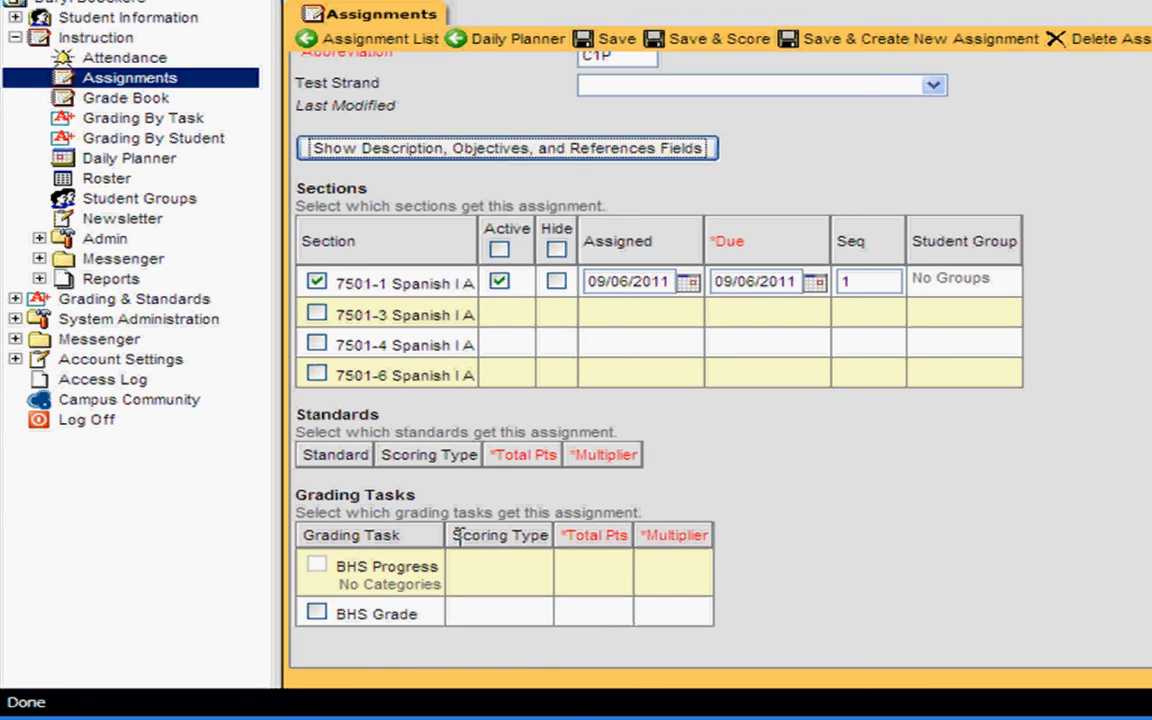
# Step: Make the assignment count toward BHS Grade in the Participation category
pyautogui.click(316, 614)
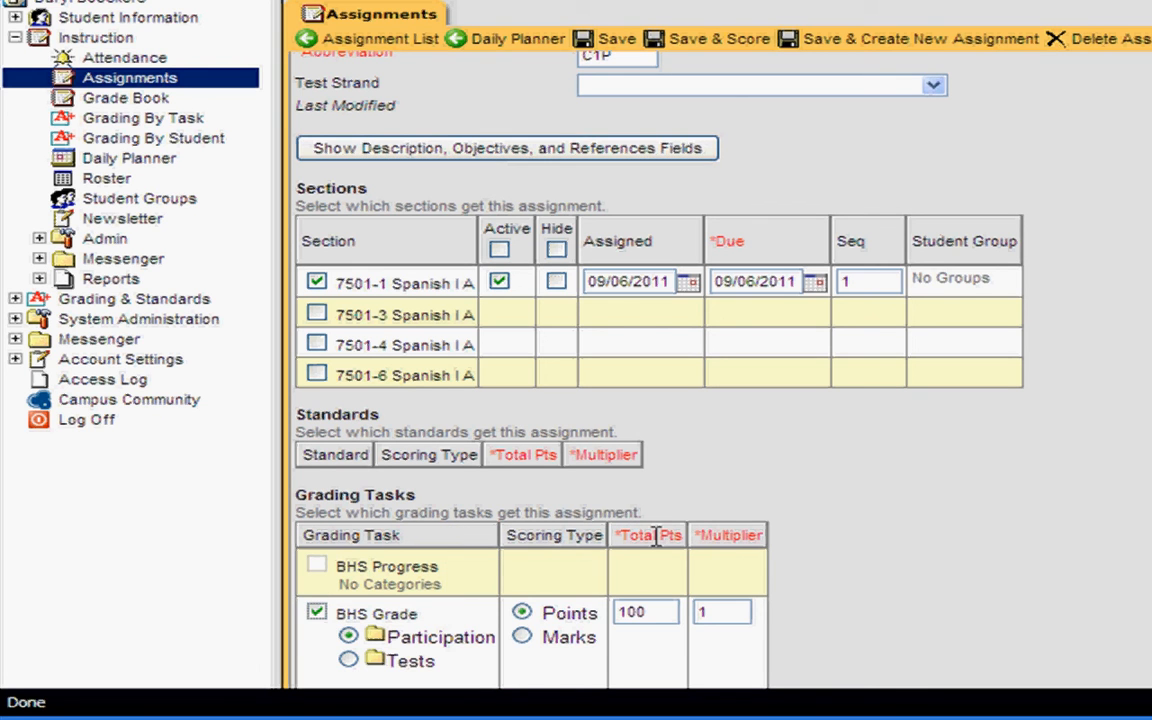
pyautogui.click(348, 661)
pyautogui.click(348, 640)
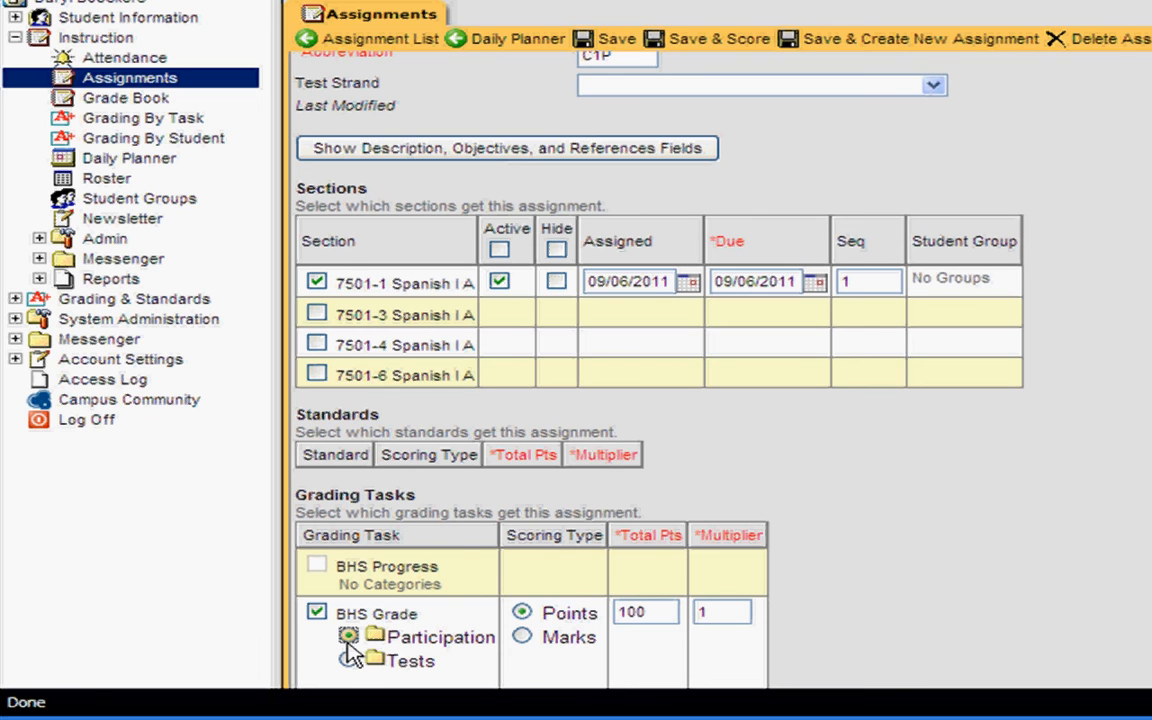
pyautogui.click(348, 637)
# Step: Set total points to 30 and the multiplier to 1
pyautogui.moveTo(648, 612); pyautogui.dragTo(600, 610)
pyautogui.write('30')
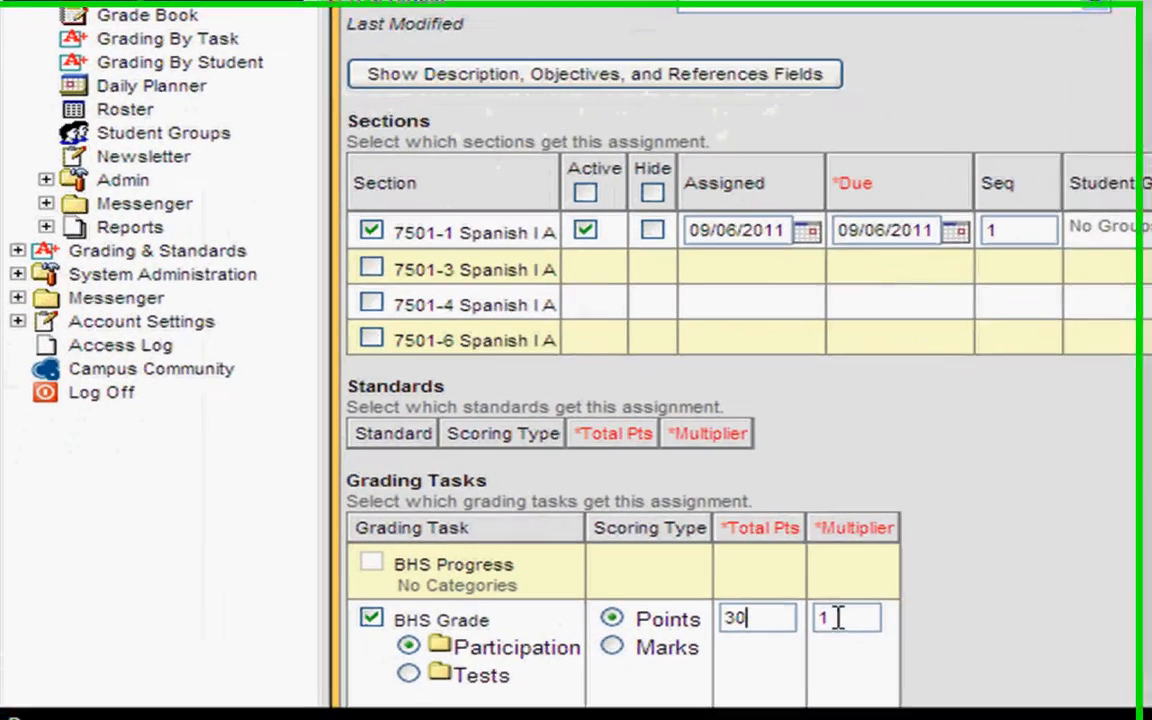
pyautogui.moveTo(541, 585); pyautogui.dragTo(527, 586)
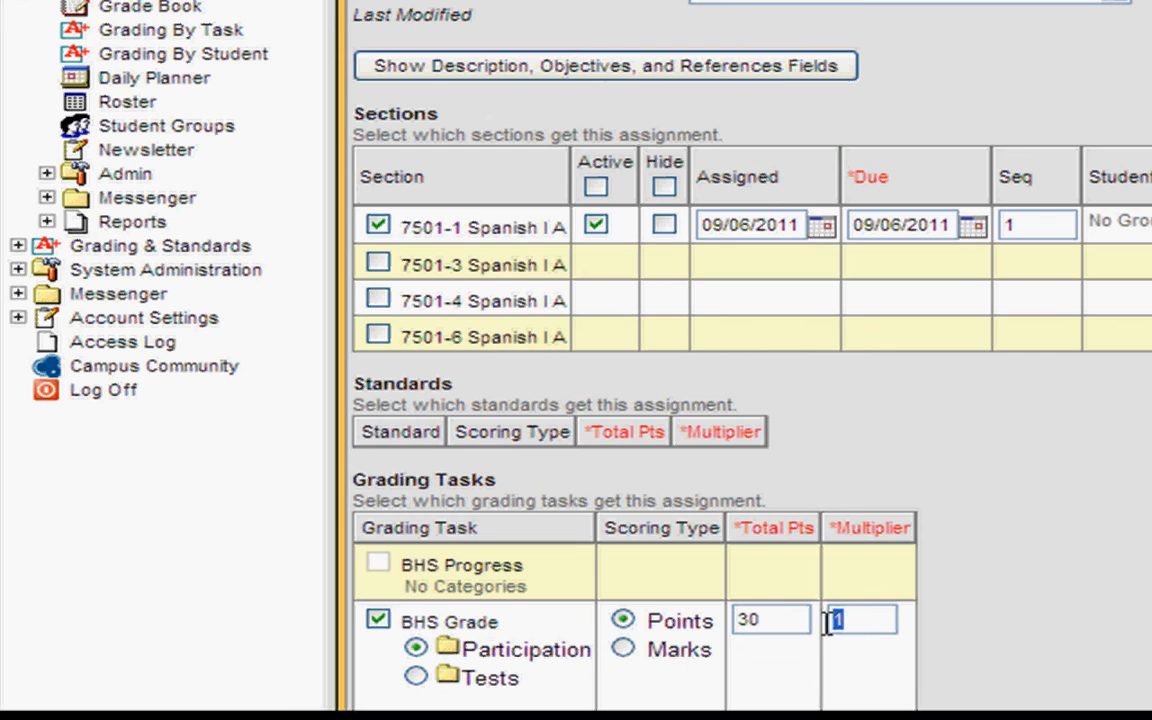
pyautogui.write('2')
pyautogui.press('BackSpace')
pyautogui.write('1')
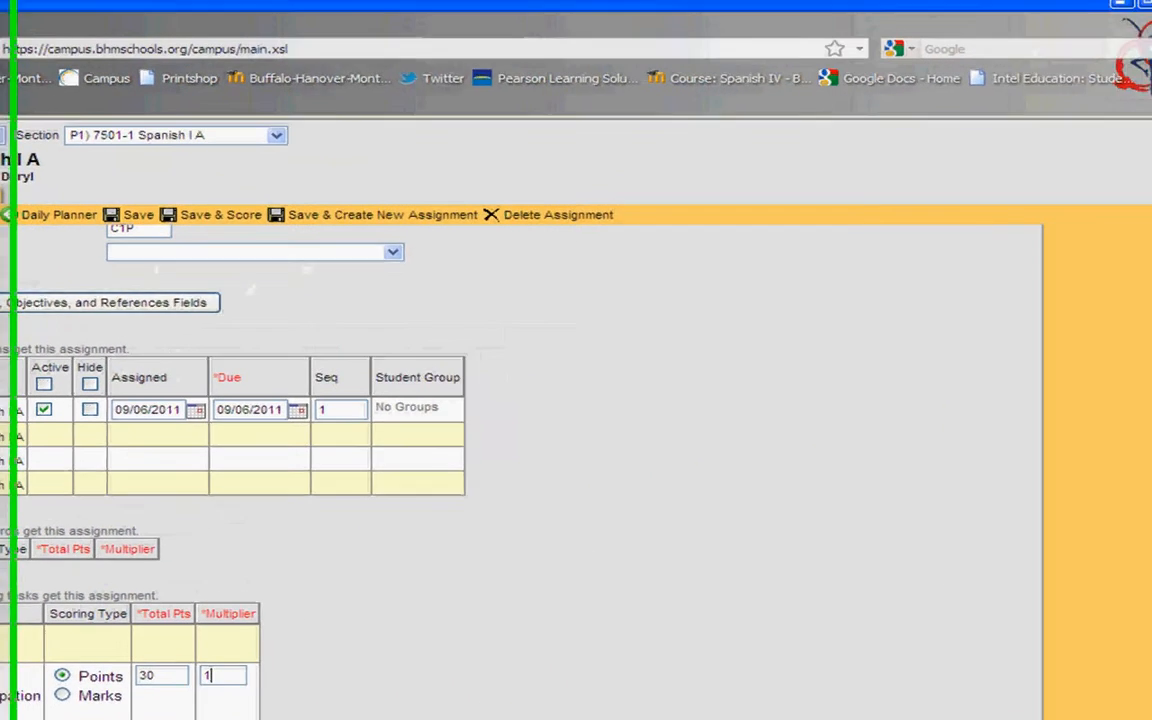
pyautogui.scroll(-1, 1150, 560)
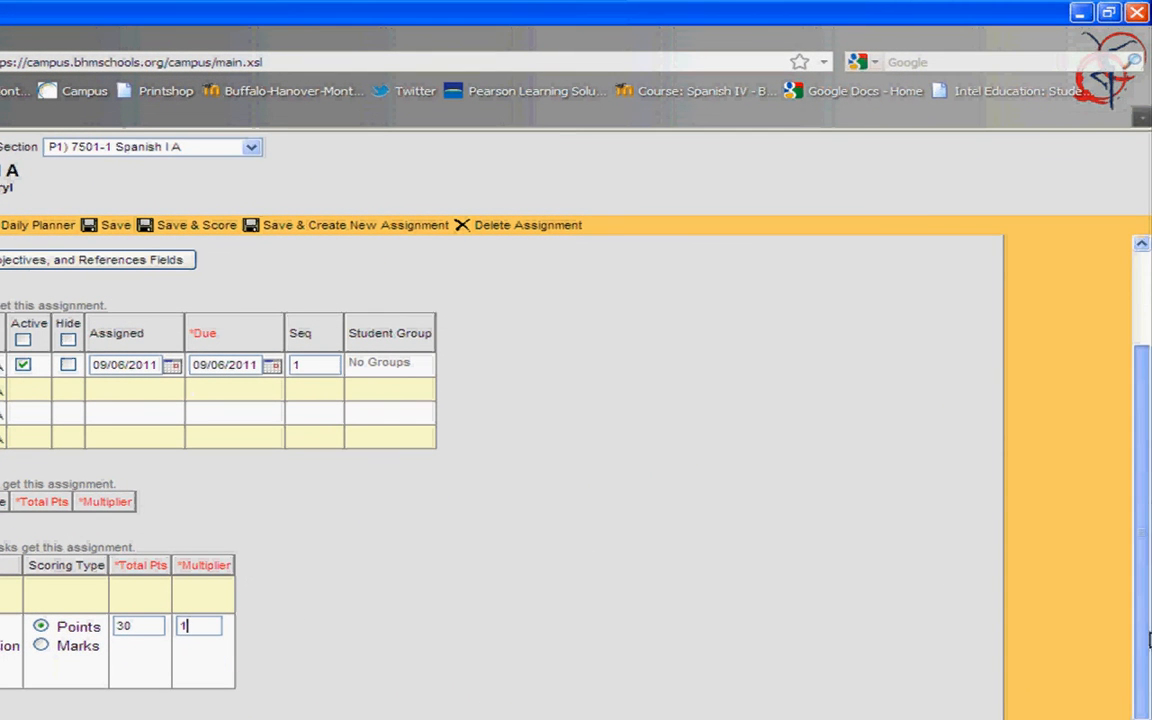
# Step: Save the Chapter 1 packet assignment and go to the Grade Book
pyautogui.click(114, 229)
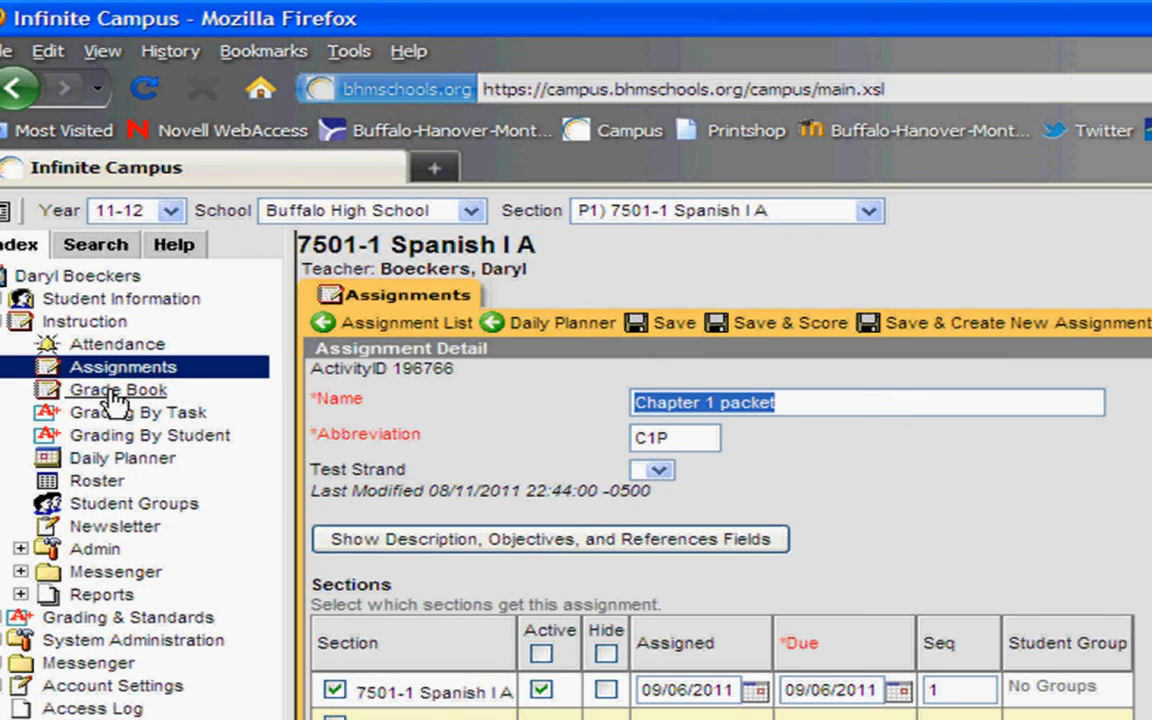
pyautogui.click(115, 397)
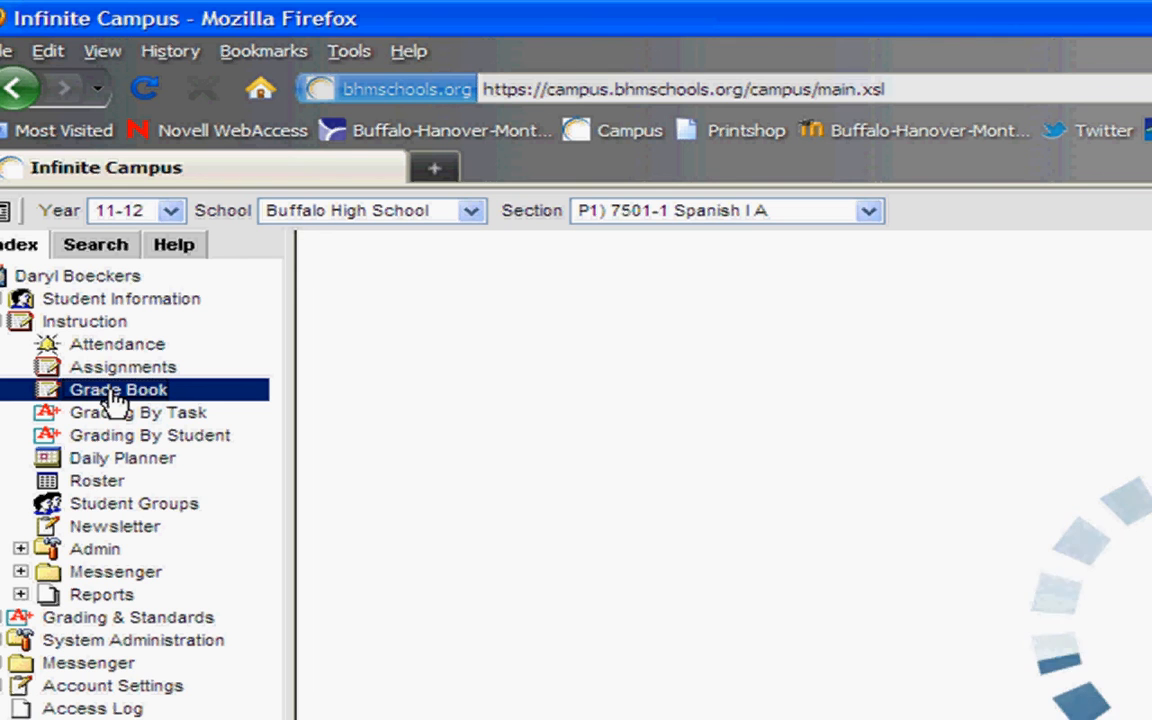
# Step: In the Spanish I A Grade Book, overwrite all C1P scores with the full 30 points
pyautogui.click(116, 400)
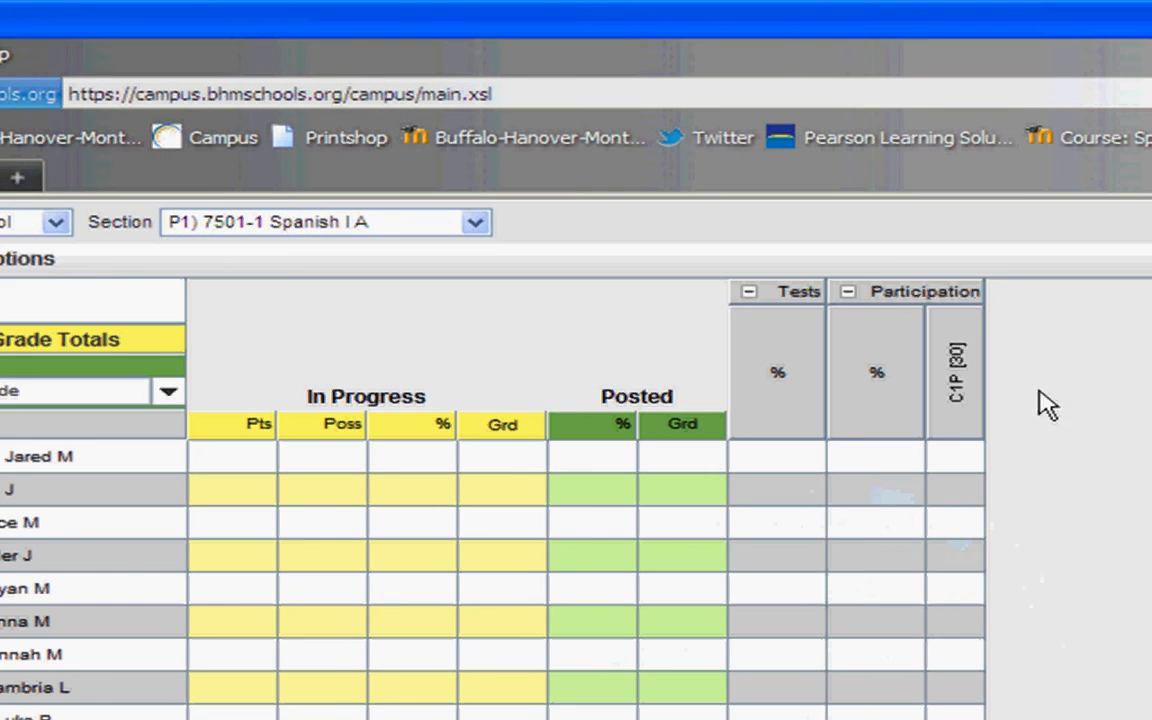
pyautogui.click(957, 428)
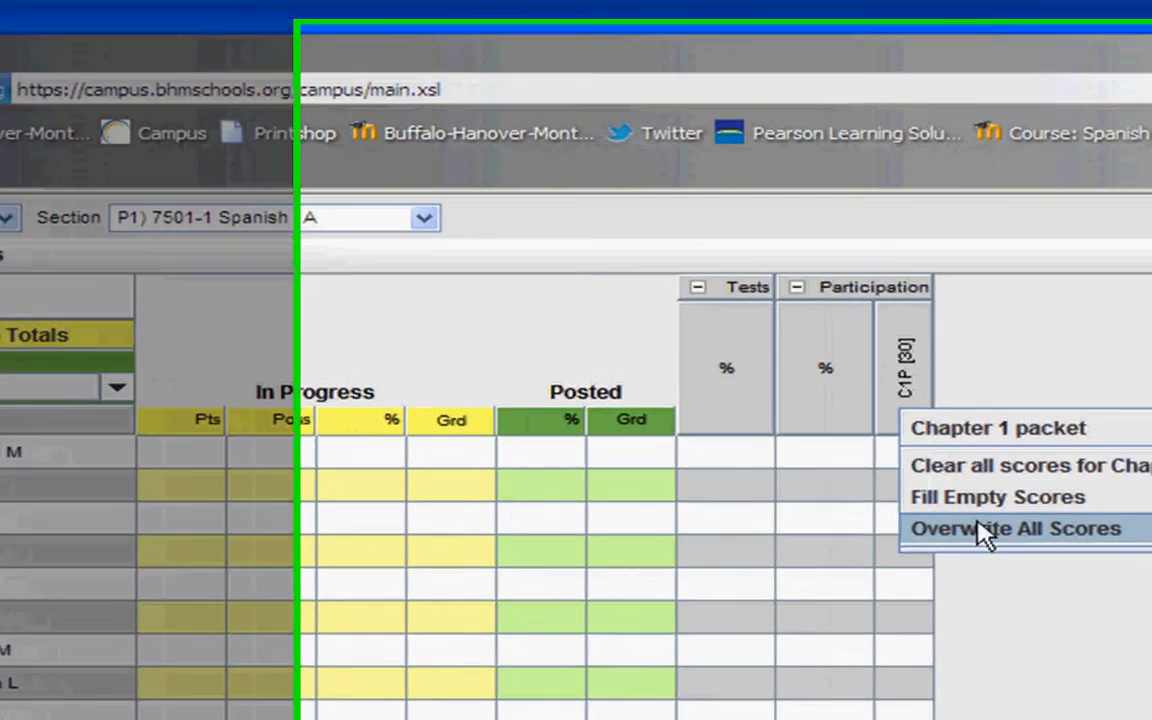
pyautogui.moveTo(985, 530)
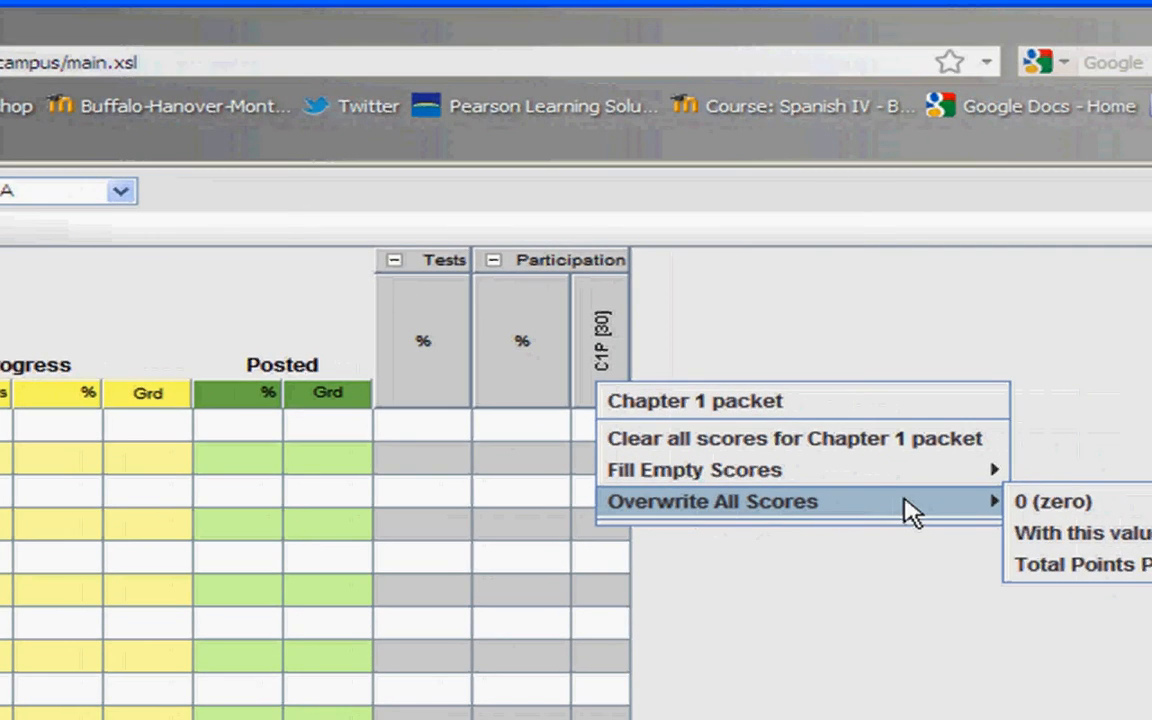
pyautogui.click(1038, 564)
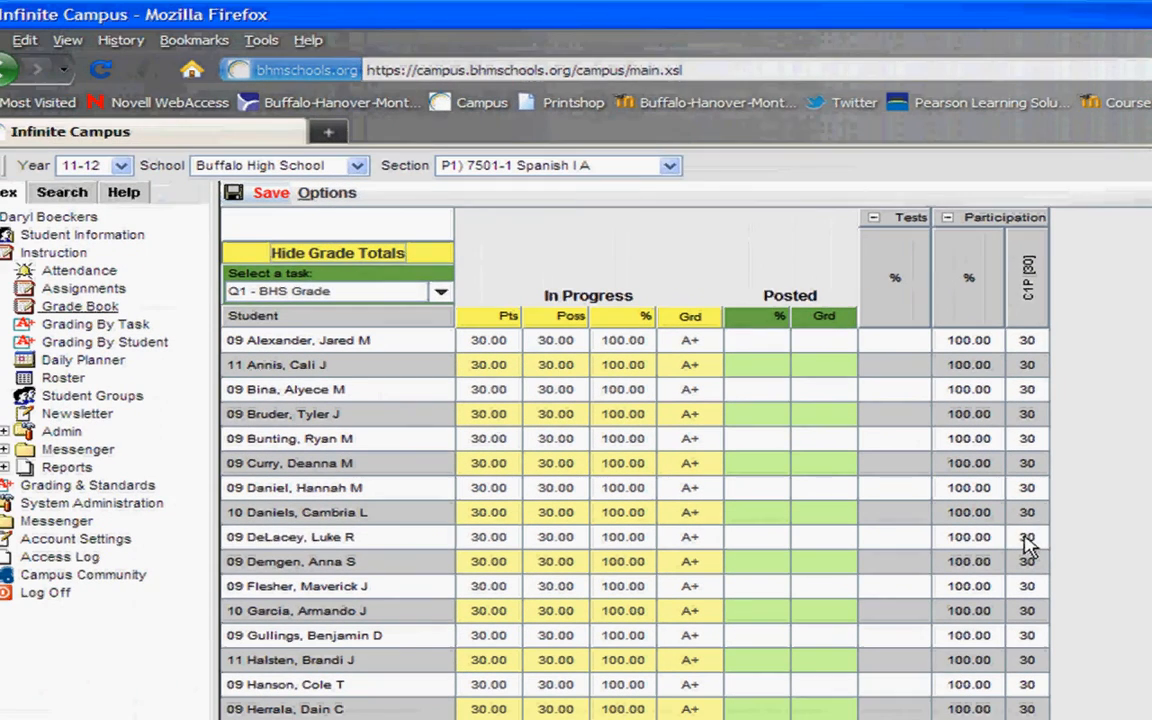
# Step: Lower one student's Chapter 1 packet score to 29
pyautogui.click(1027, 540)
pyautogui.write('29')
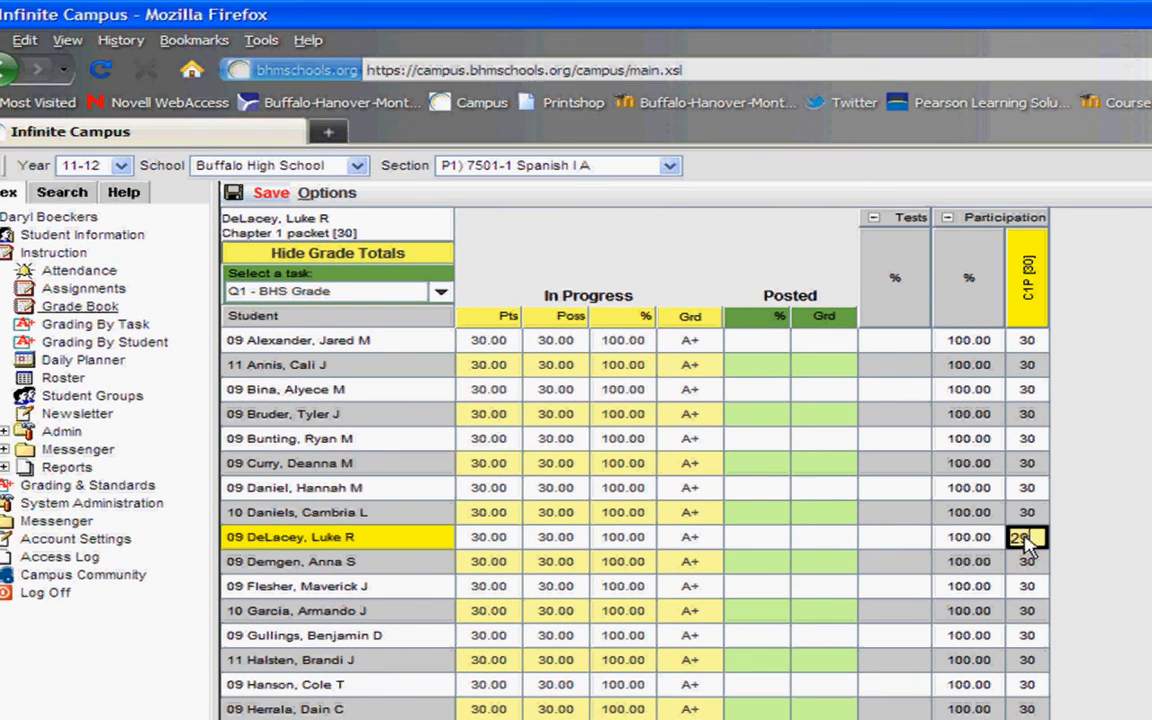
pyautogui.press('Return')
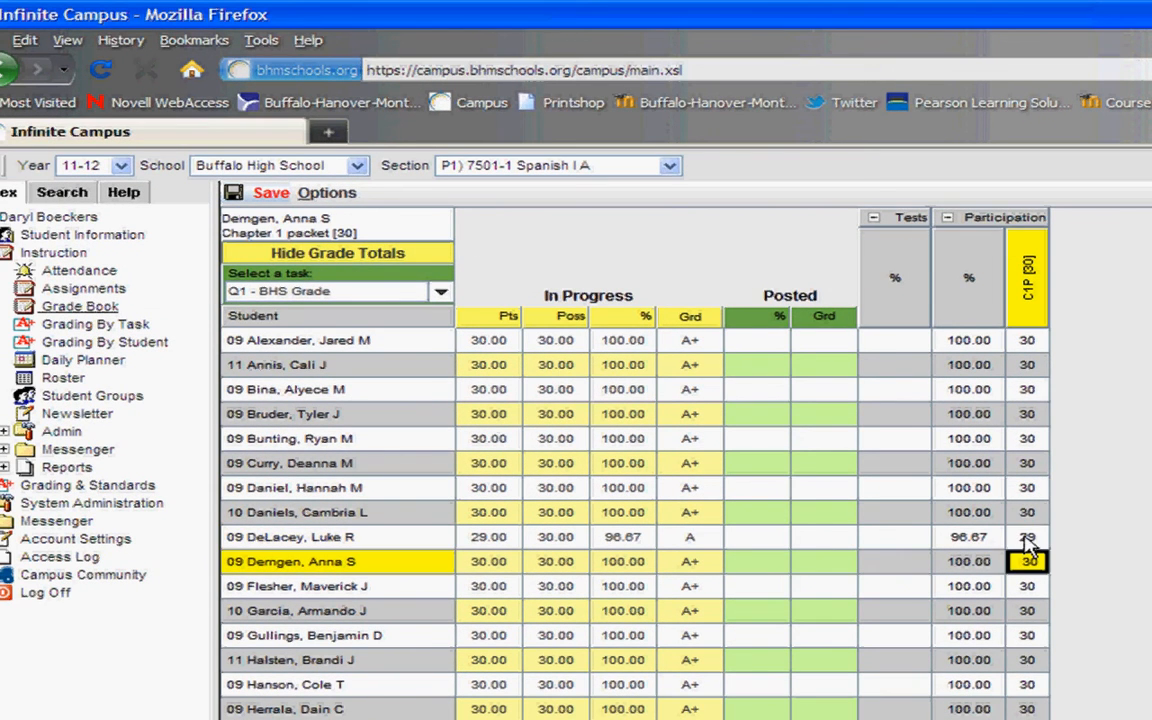
pyautogui.press('Up')
pyautogui.press('Up')
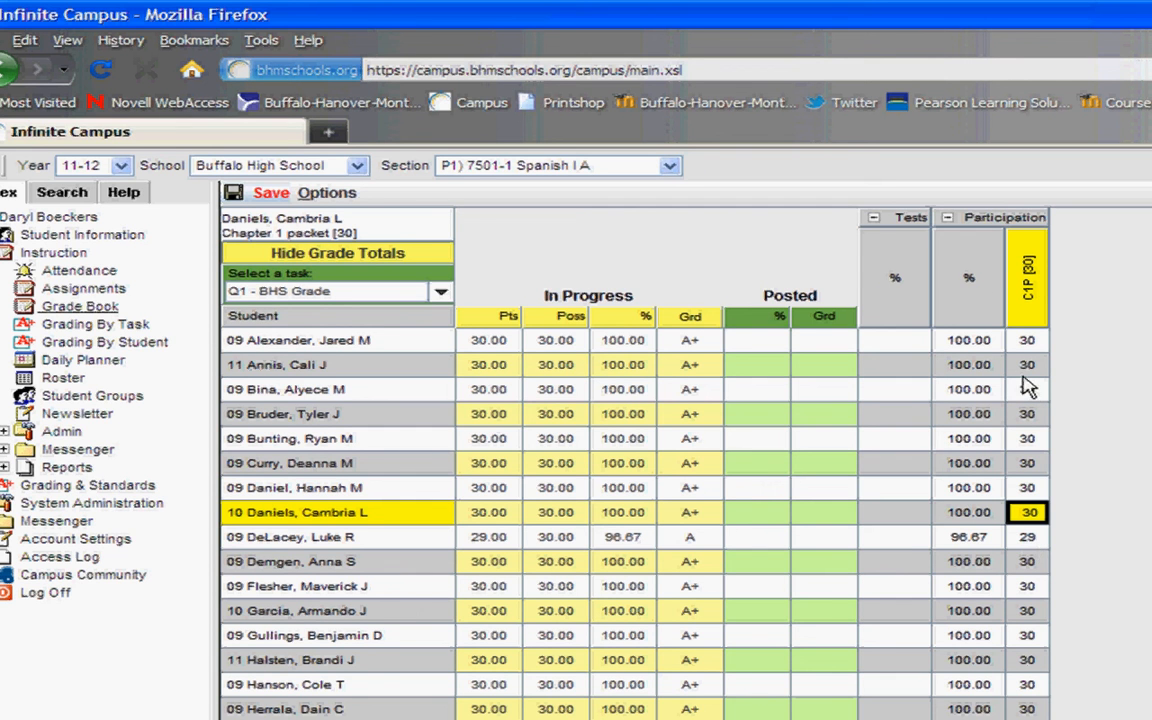
# Step: Clear all Chapter 1 packet scores, then overwrite every score with the 30-point total
pyautogui.click(1009, 220)
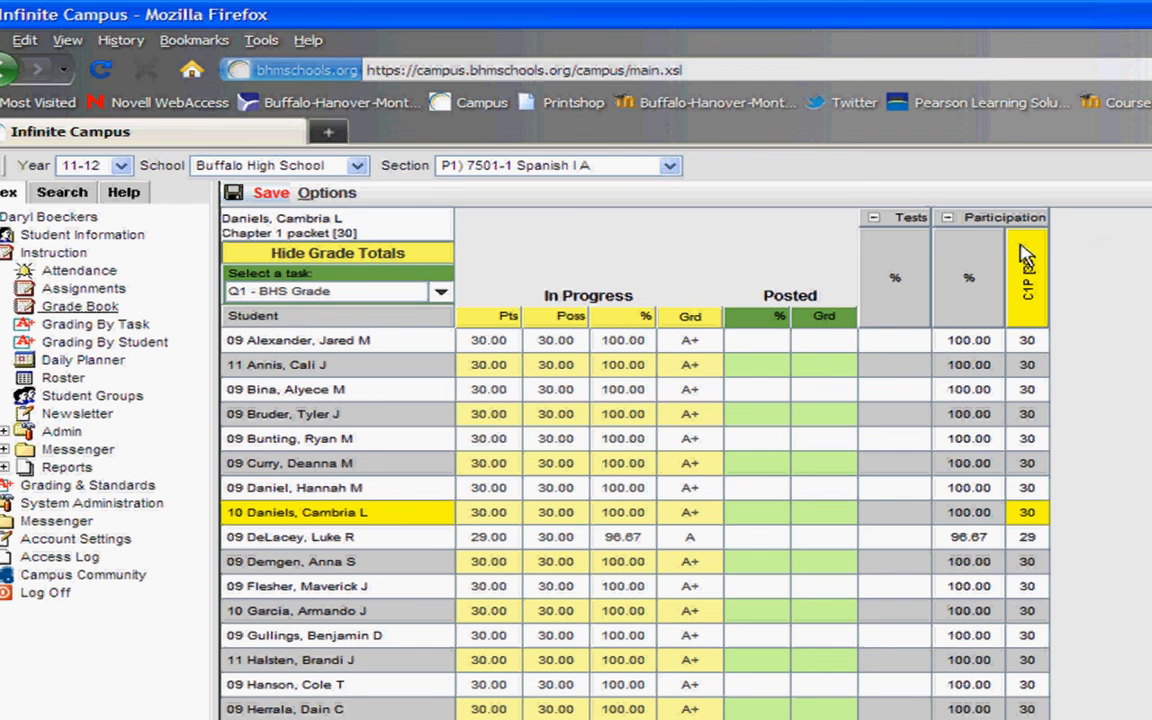
pyautogui.click(1024, 253)
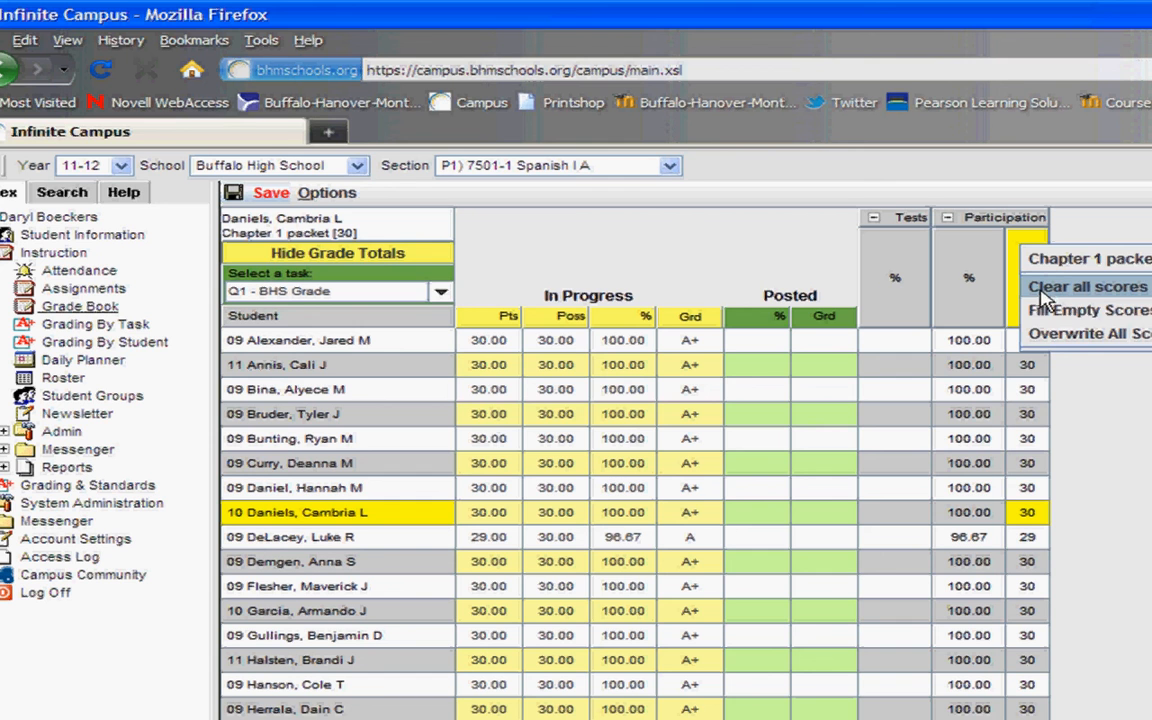
pyautogui.click(1043, 288)
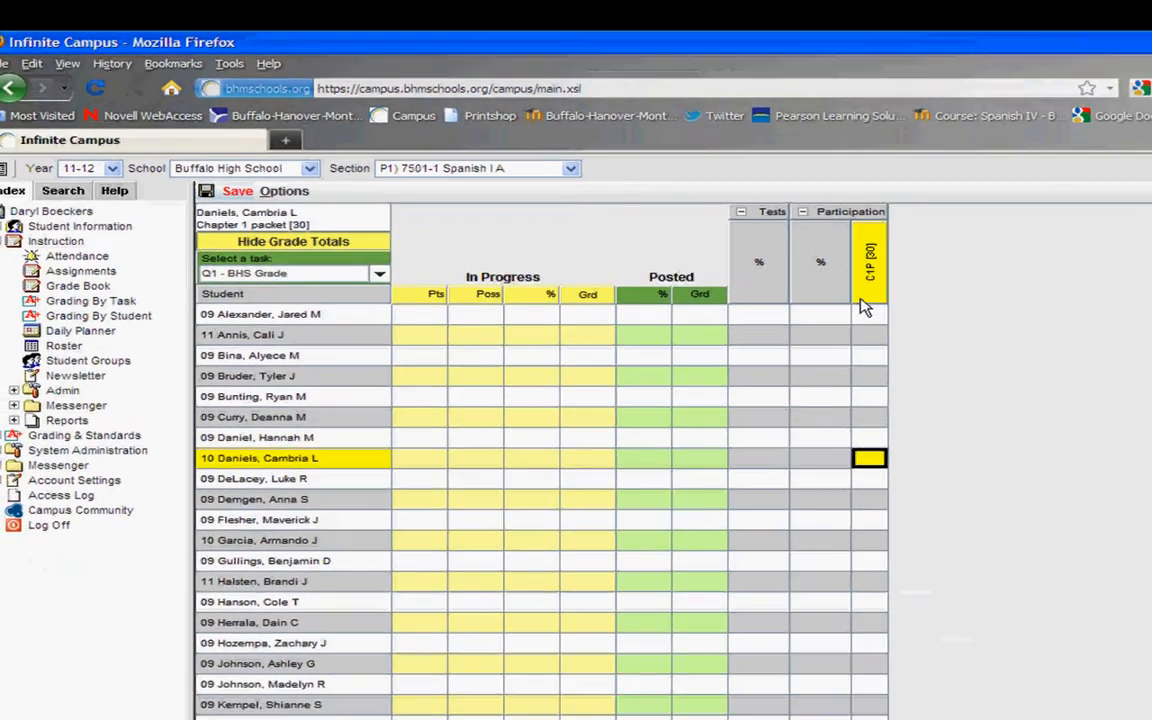
pyautogui.rightClick(1024, 320)
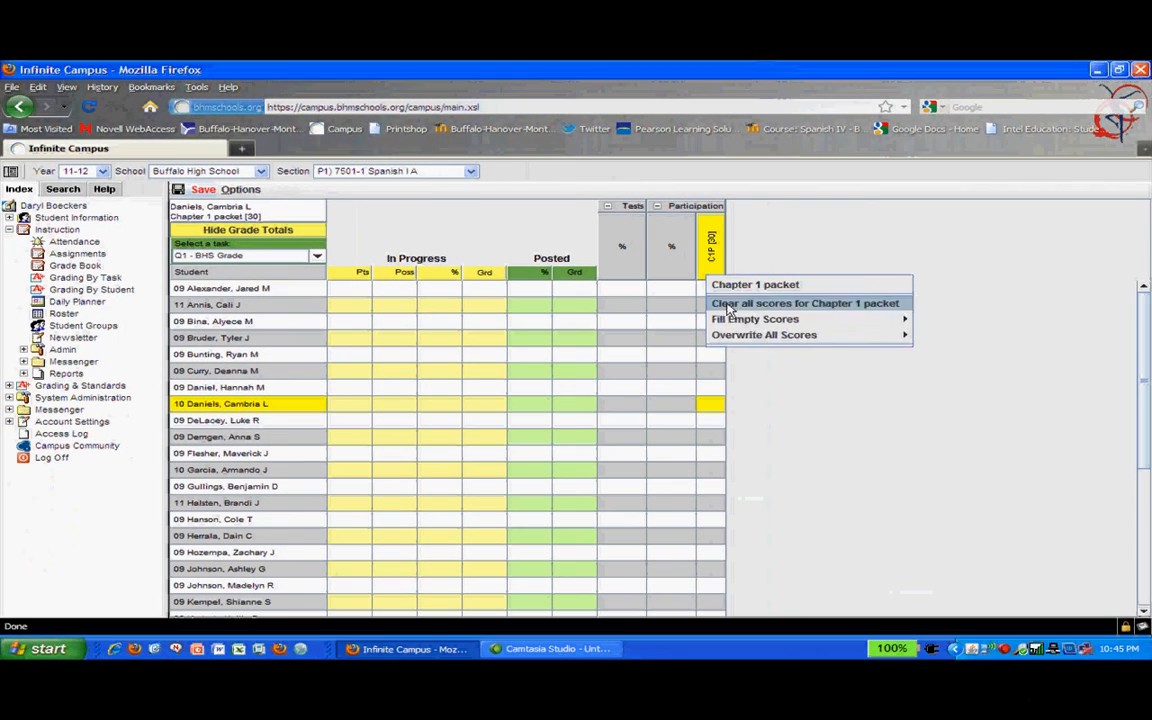
pyautogui.moveTo(764, 335)
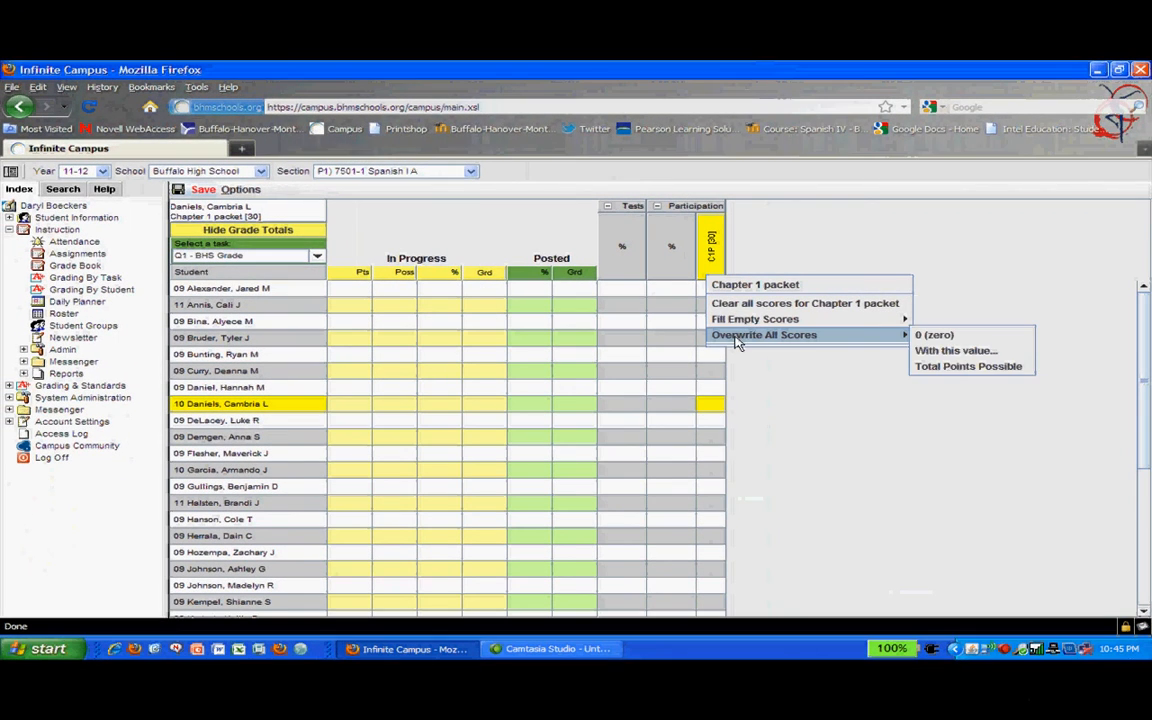
pyautogui.click(916, 367)
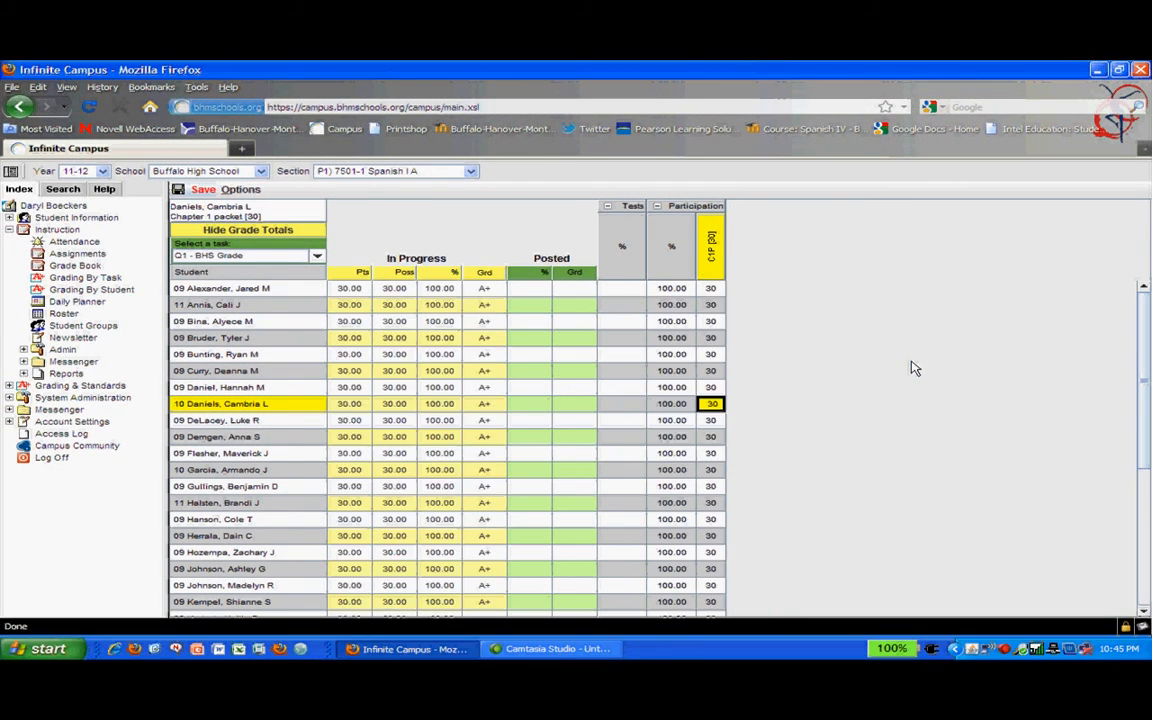
# Step: Save the Grade Book scores and head to the Assignments list
pyautogui.click(199, 191)
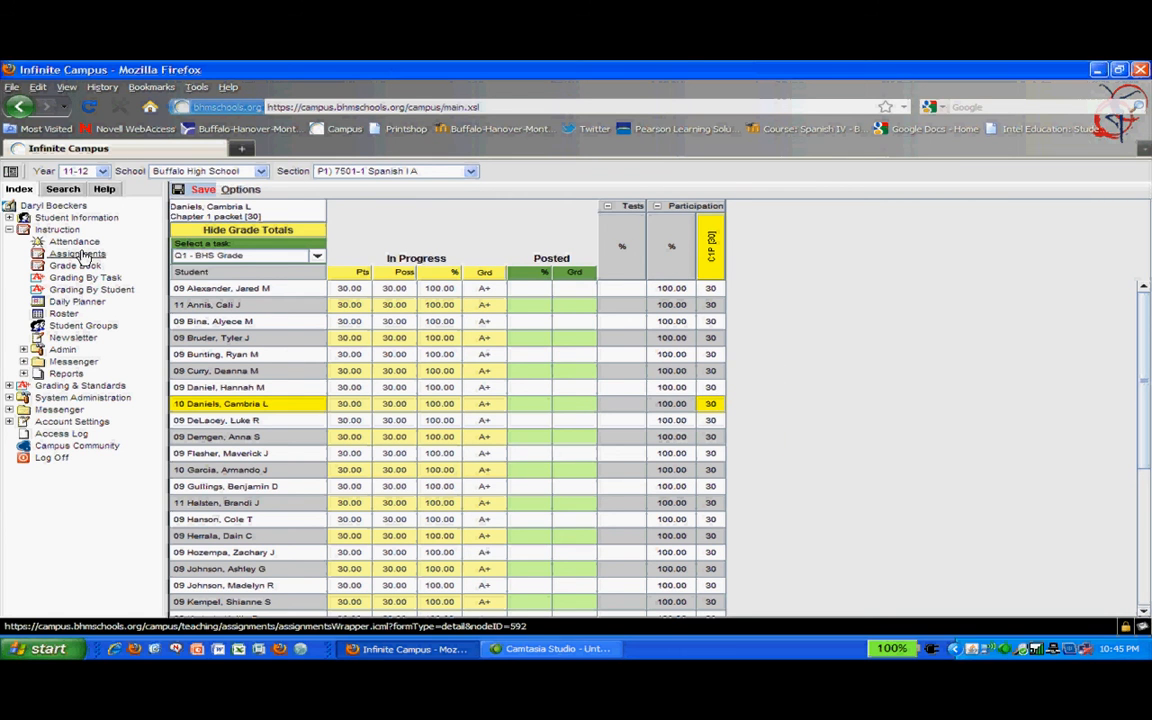
pyautogui.click(659, 432)
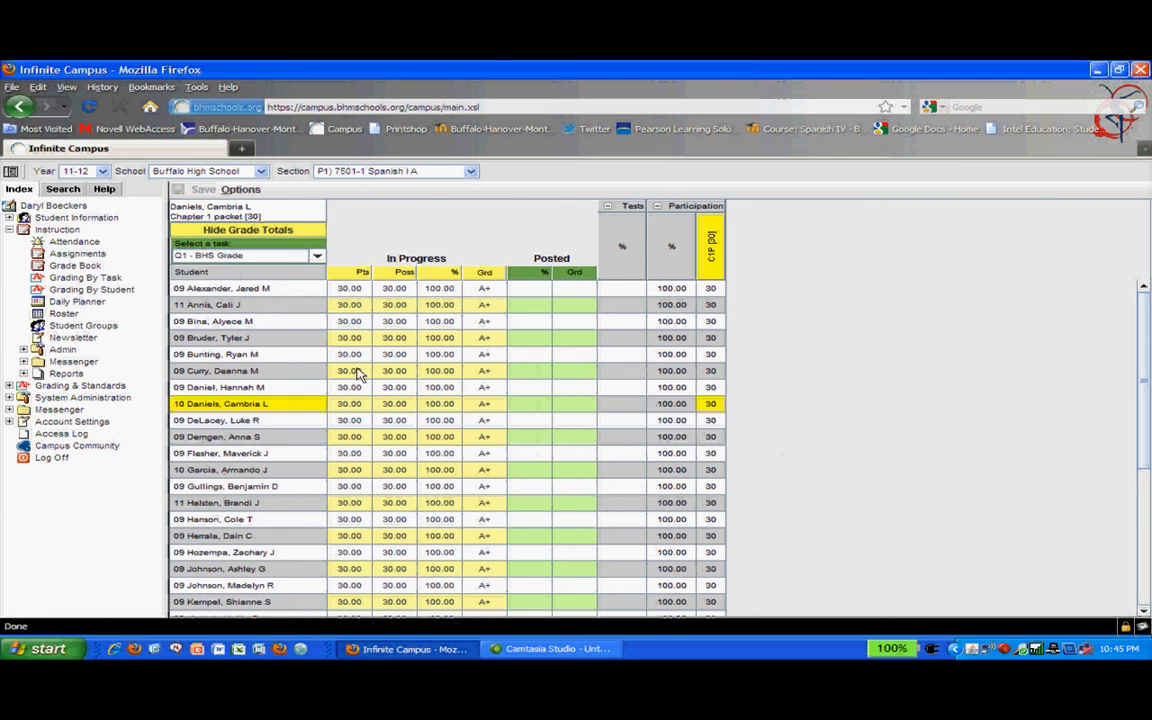
pyautogui.click(80, 256)
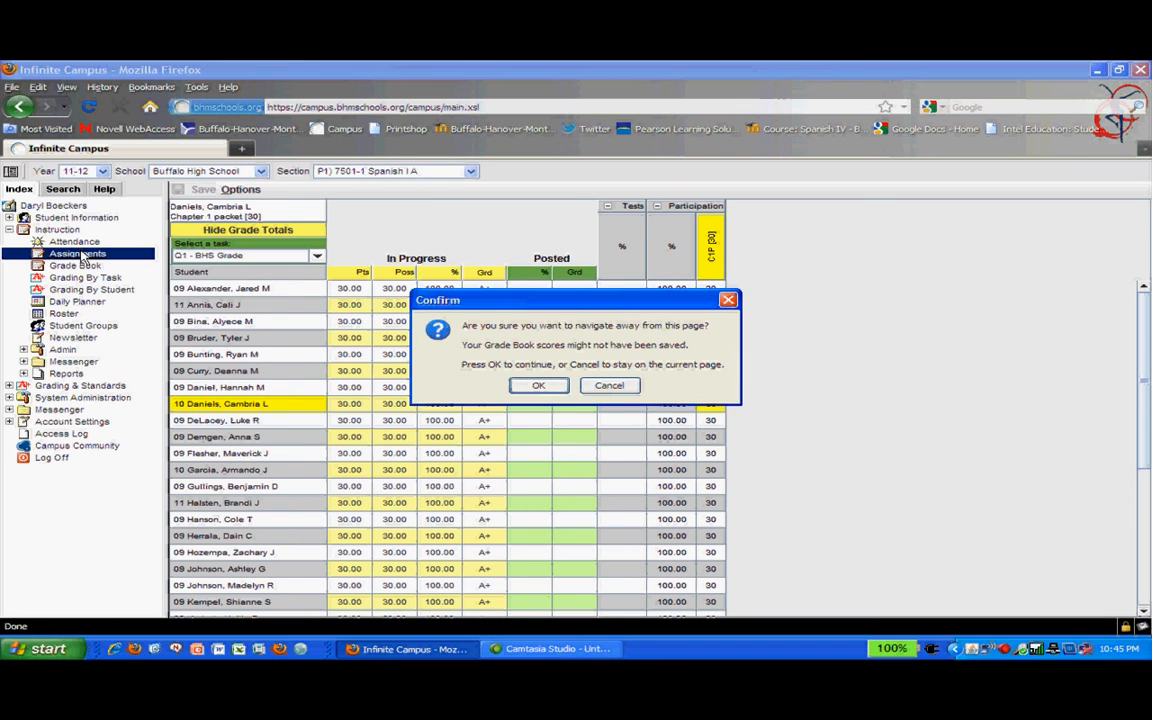
# Step: Confirm leaving the Grade Book and review the Chapter 1 packet assignment details
pyautogui.click(530, 386)
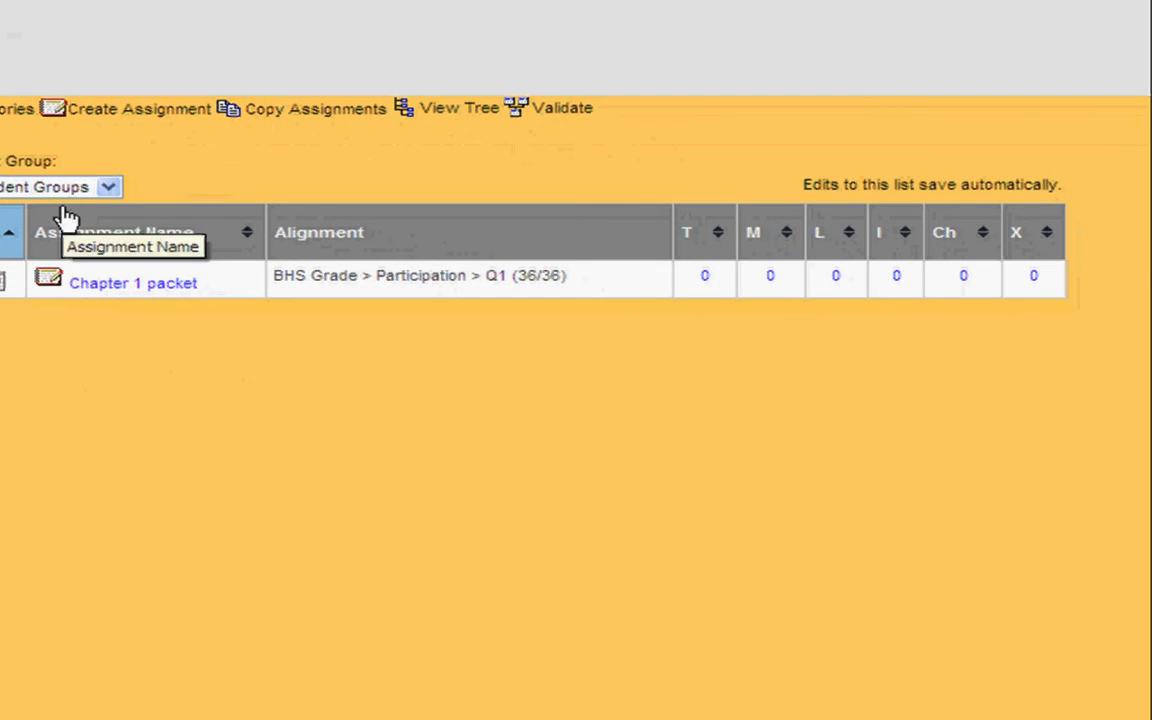
pyautogui.click(141, 117)
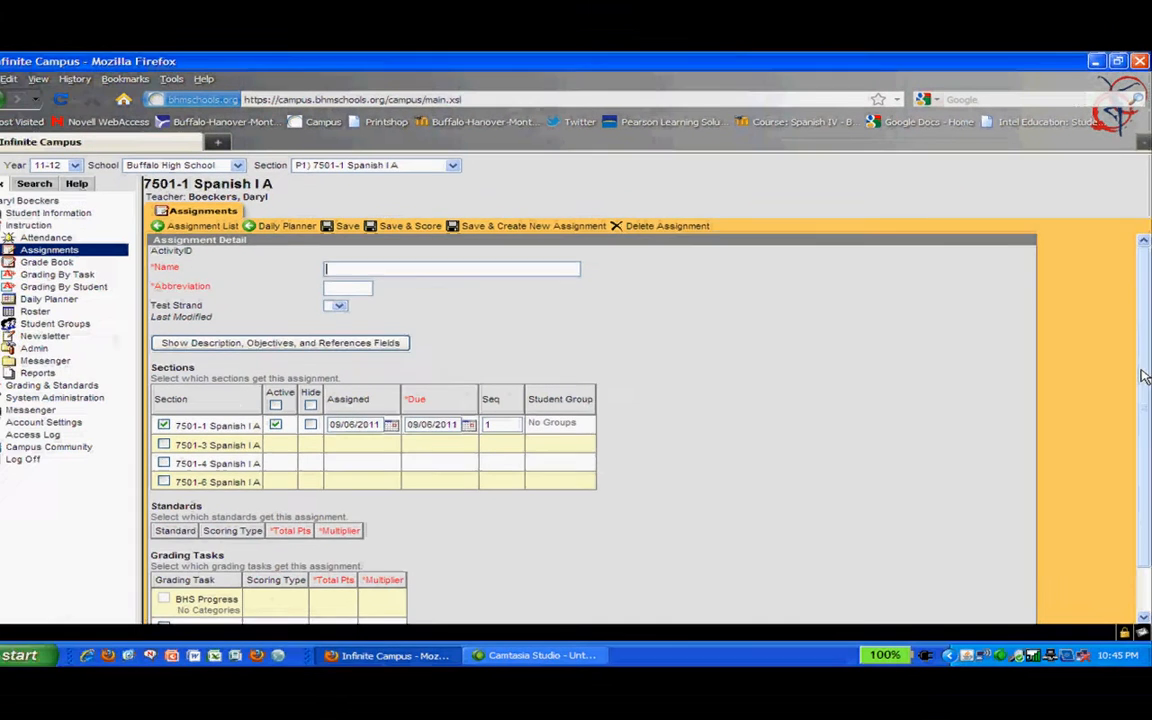
pyautogui.moveTo(1138, 370); pyautogui.dragTo(1147, 574)
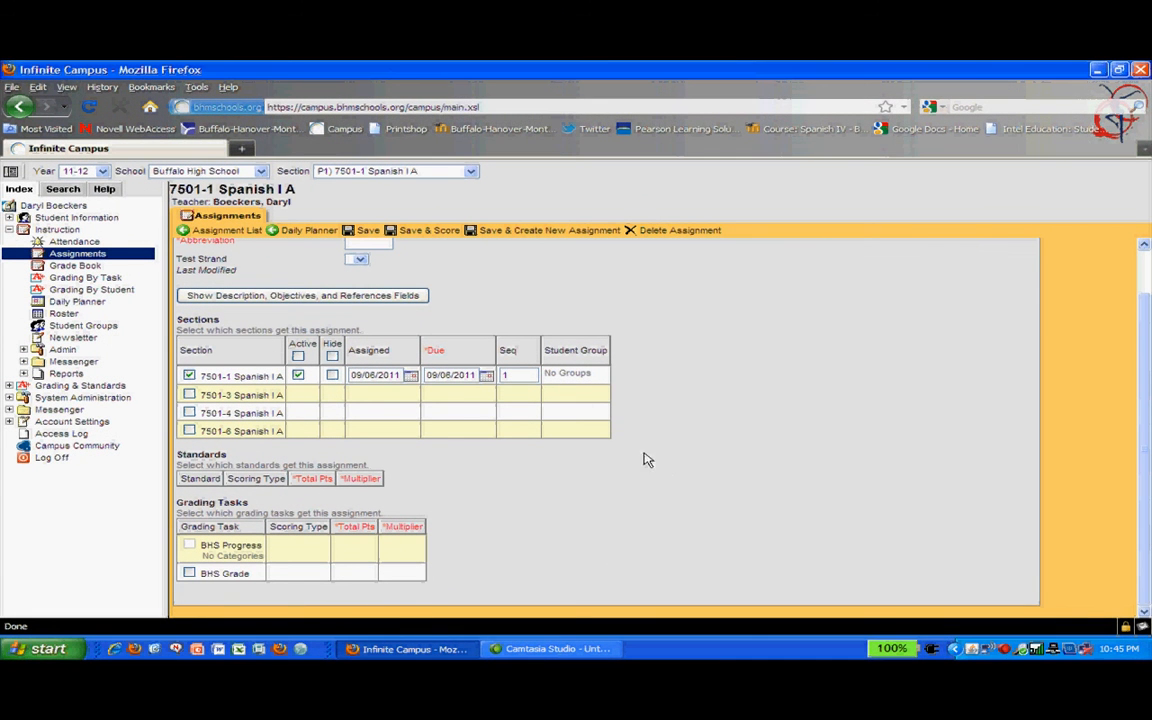
# Step: Return to the Grade Book, then go back to Assignments and confirm leaving
pyautogui.click(68, 265)
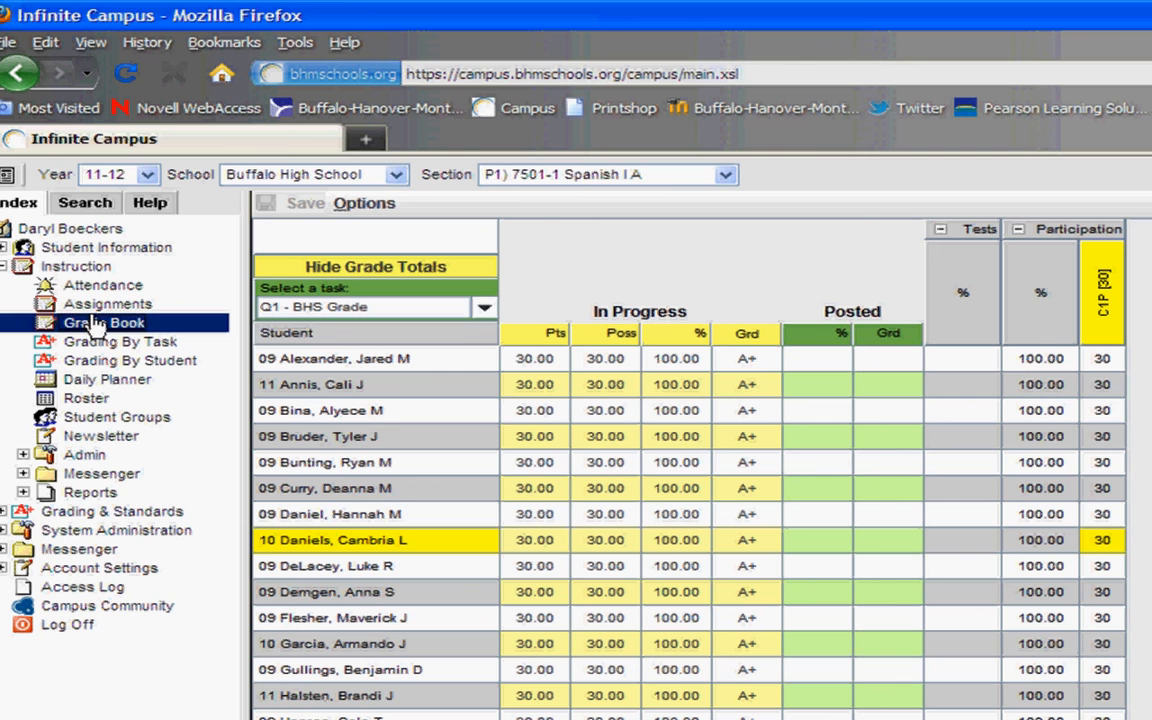
pyautogui.click(100, 303)
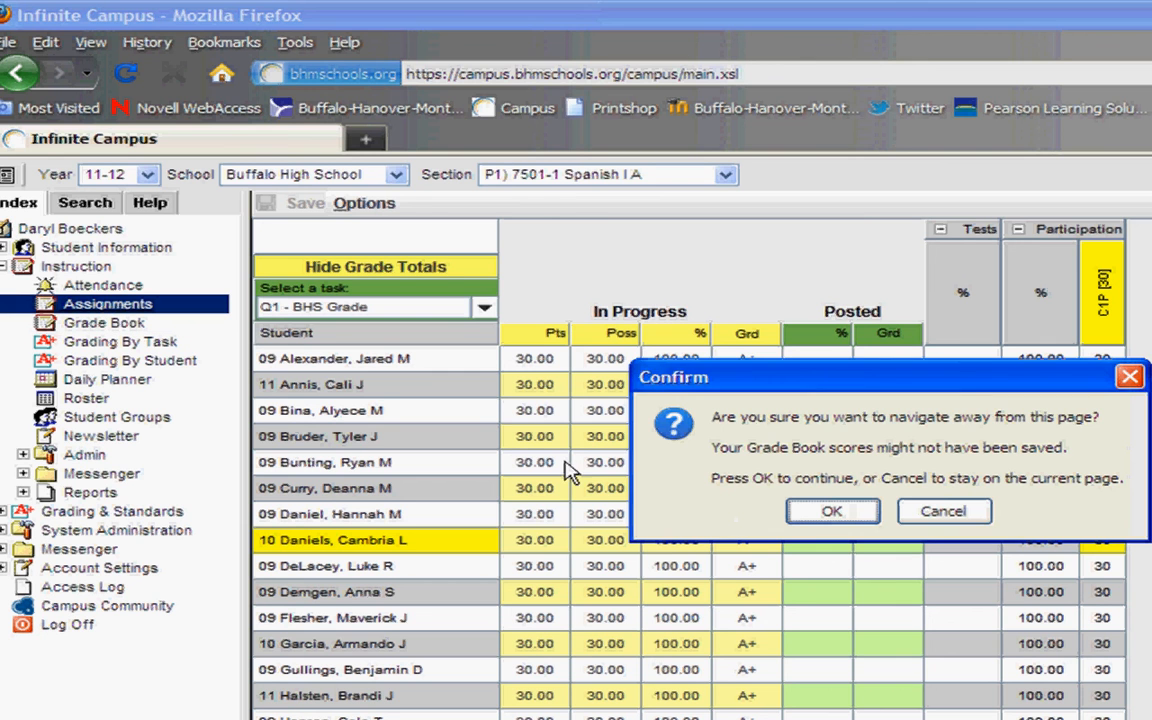
pyautogui.click(812, 510)
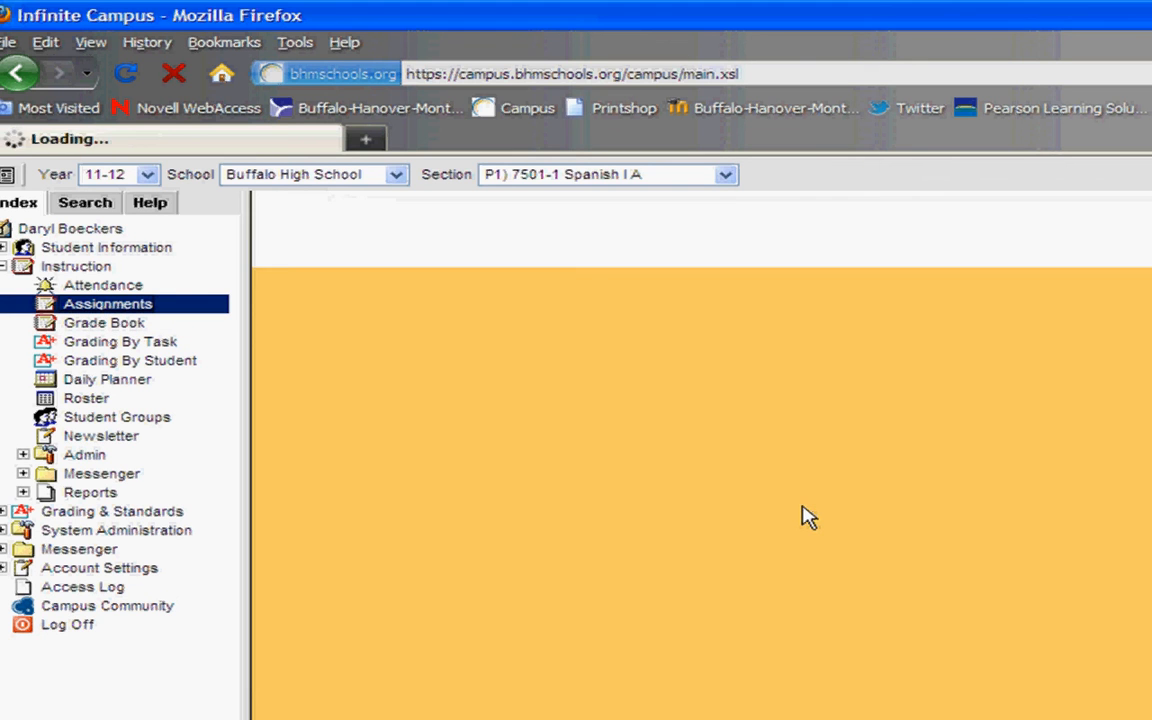